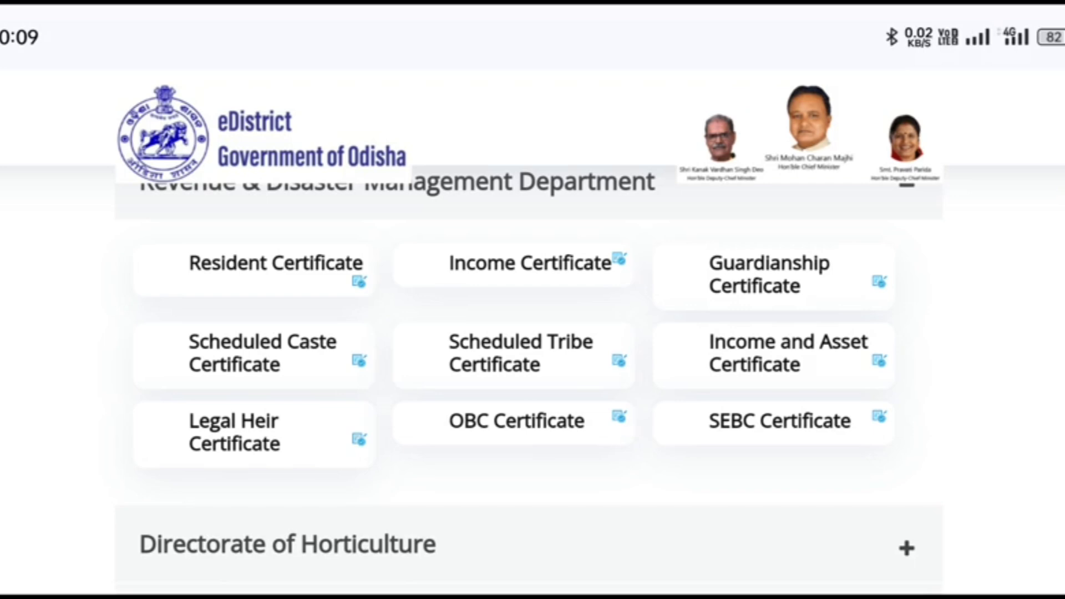
Mark the OBC Certificate and Scheduled Caste Certificate services with red rectangles and clear the markings.
left_click(1056, 554)
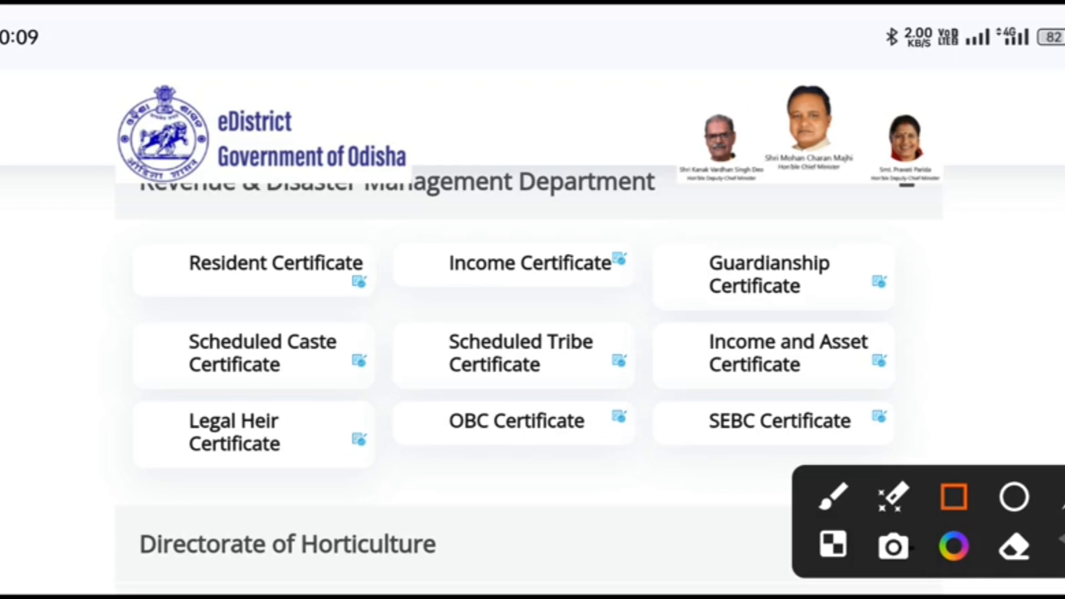
mouse_move(409, 406)
left_mouse_down()
mouse_move(576, 468)
mouse_move(644, 476)
left_mouse_up()
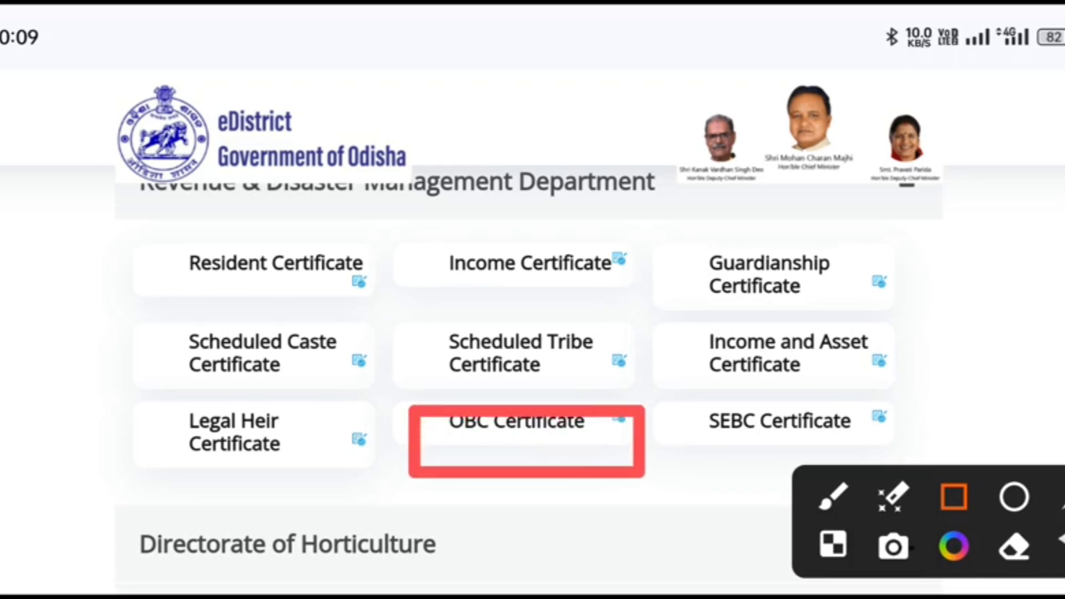
mouse_move(160, 311)
left_mouse_down()
mouse_move(348, 388)
mouse_move(393, 384)
left_mouse_up()
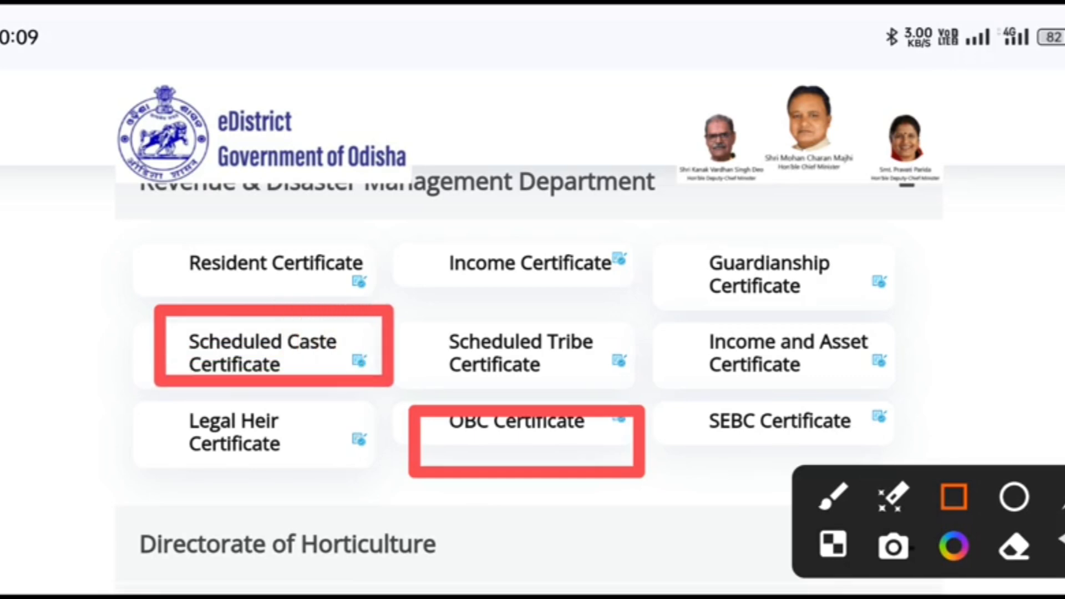
left_click(1061, 477)
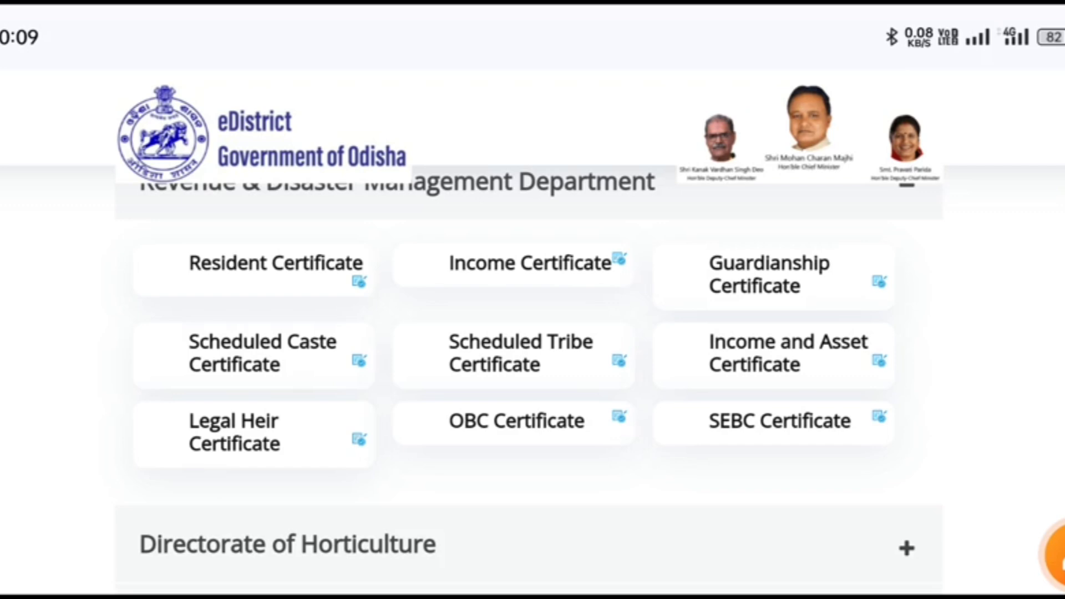
Look through the eDistrict Odisha home page, including the introduction, the e-Certificates services and the list of departments.
scroll(533, 333, "up", 10)
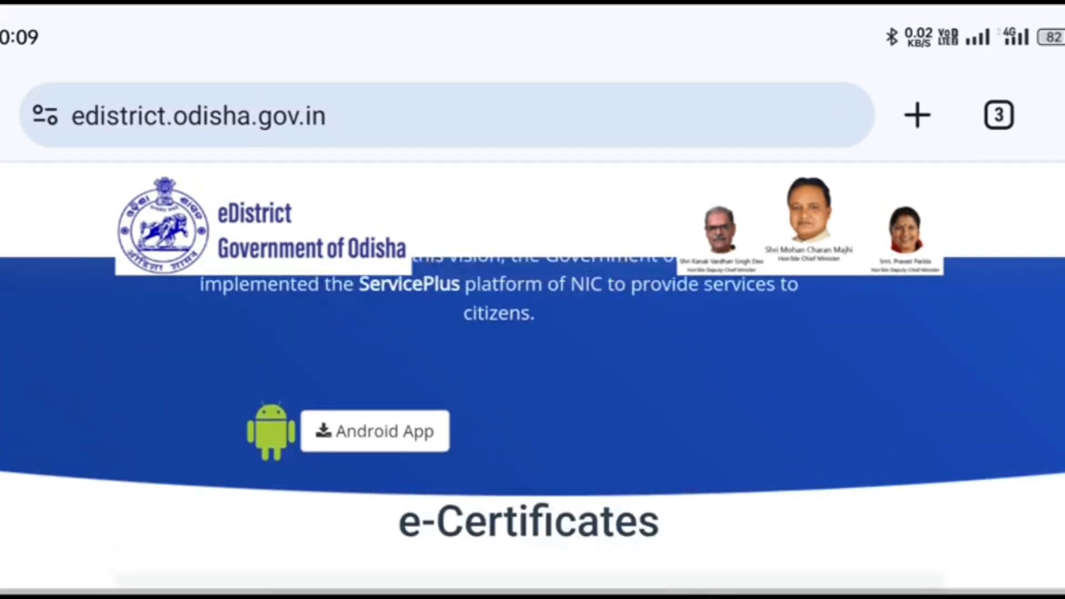
scroll(532, 388, "down", 5)
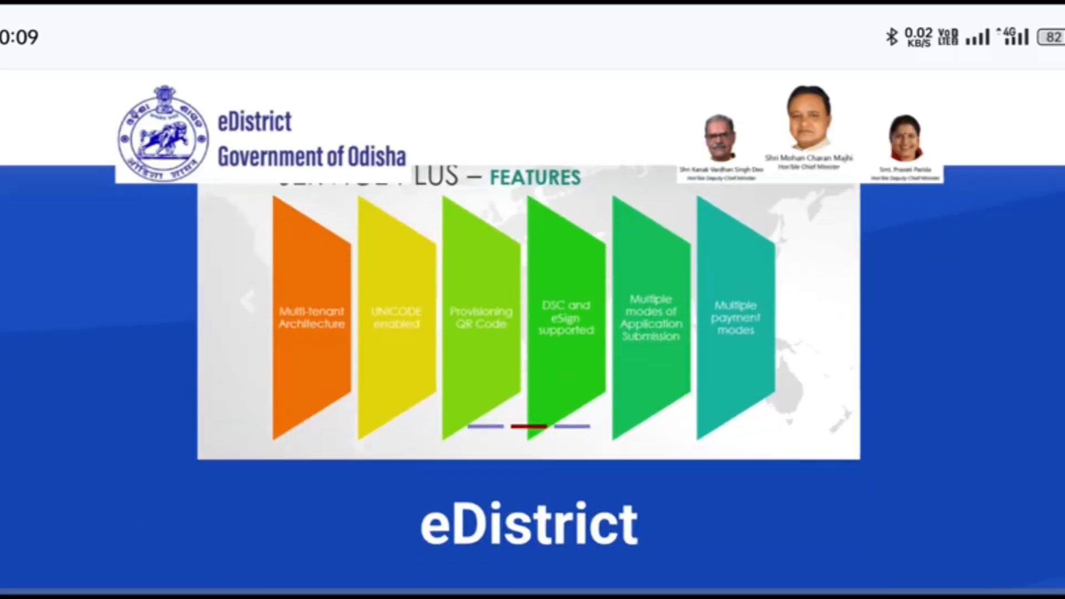
scroll(533, 388, "down", 10)
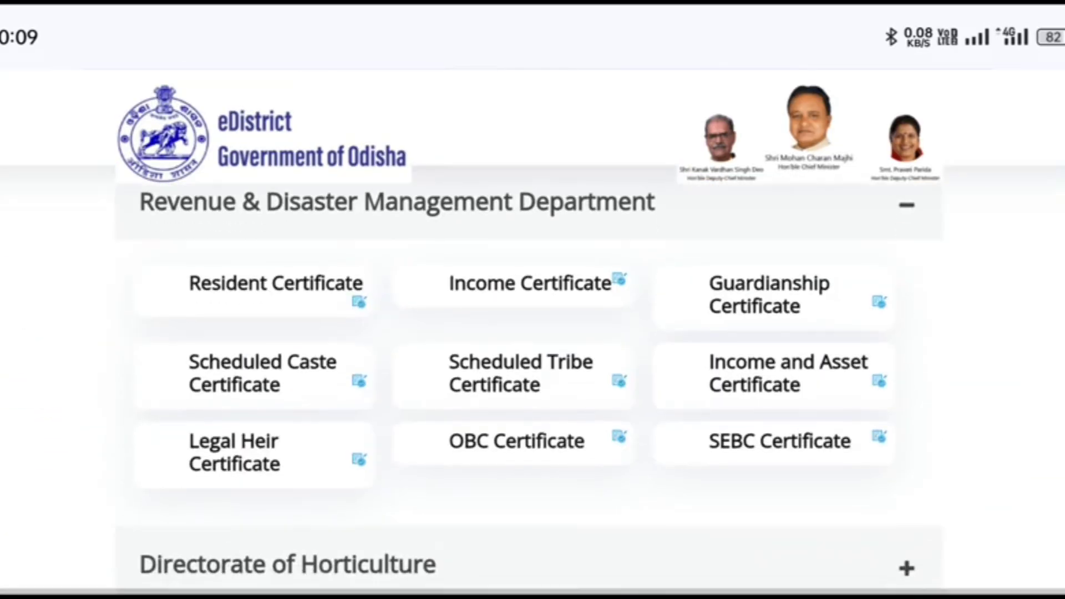
scroll(533, 388, "down", 2)
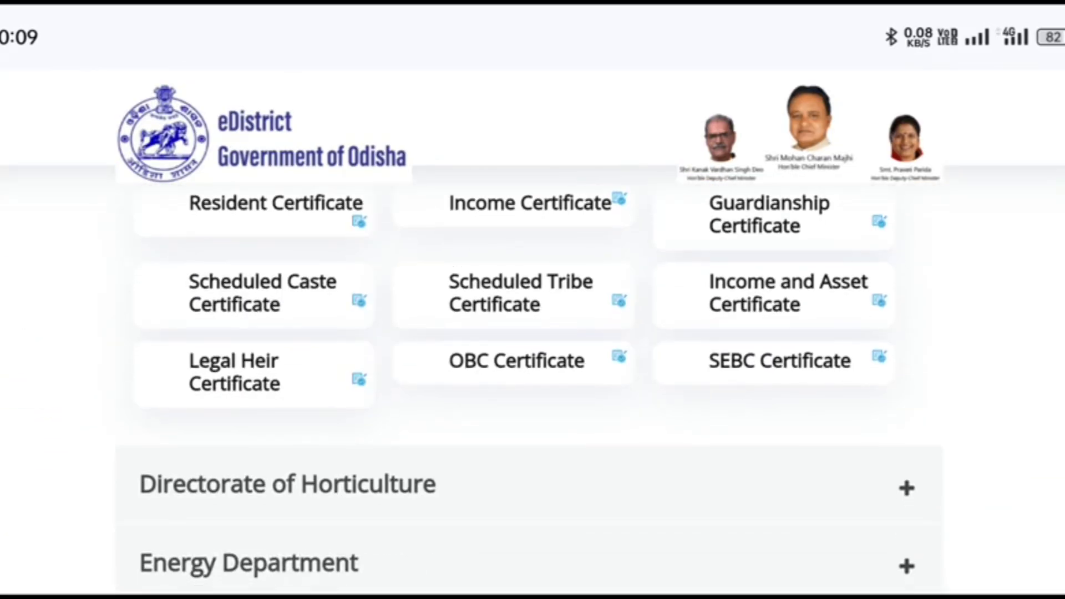
scroll(533, 388, "down", 5)
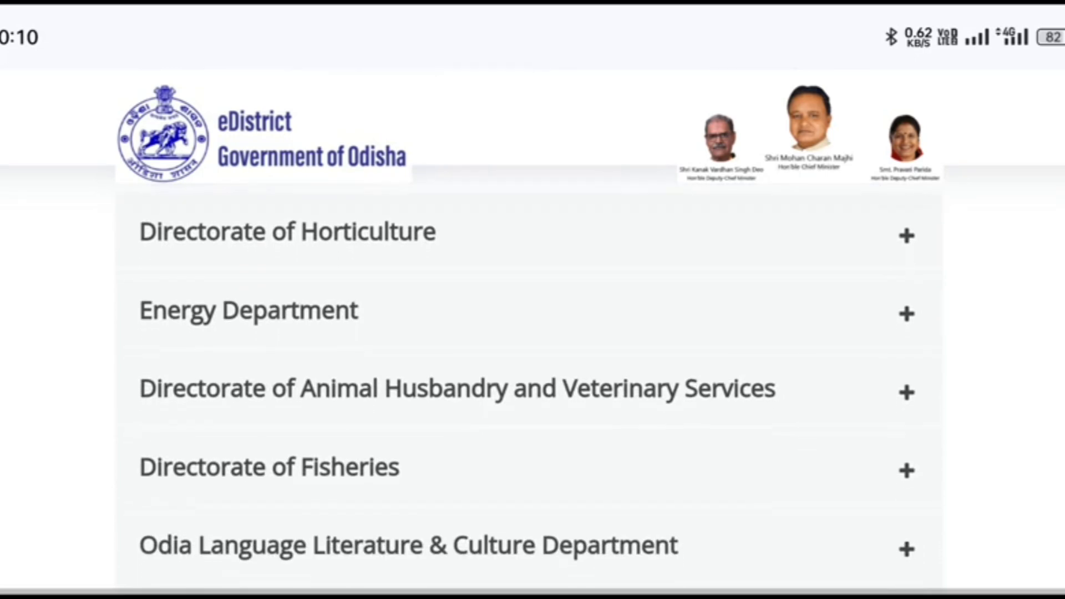
scroll(533, 388, "up", 20)
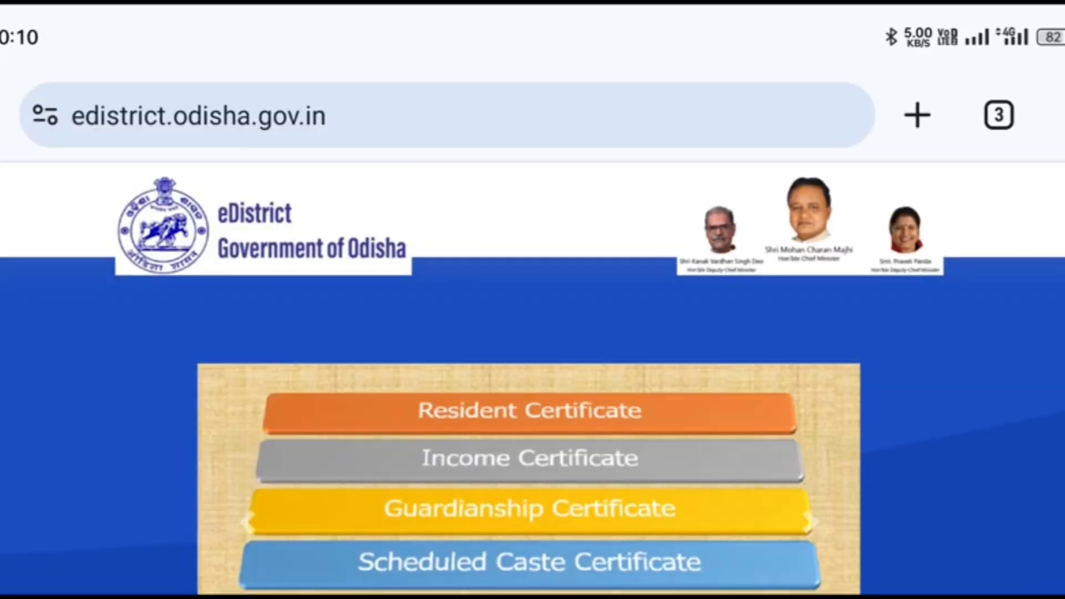
scroll(533, 388, "down", 2)
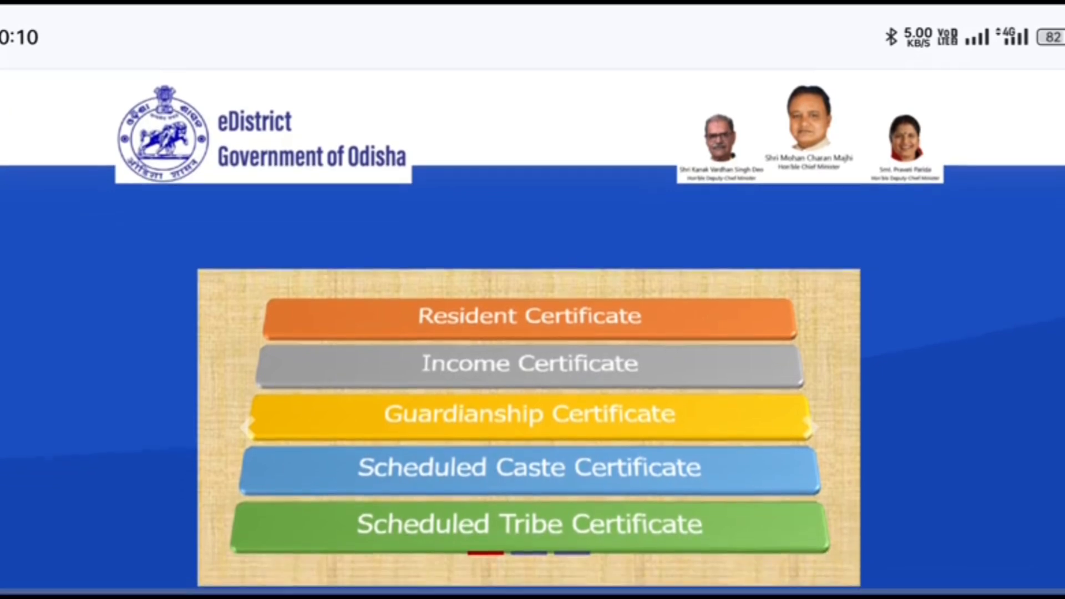
scroll(533, 388, "down", 7)
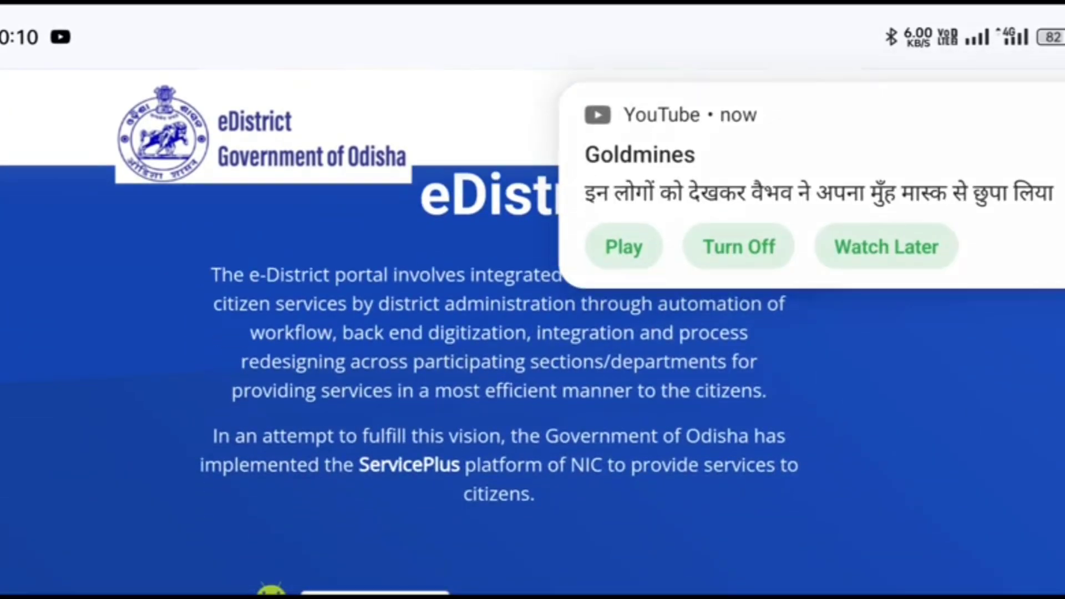
scroll(533, 388, "down", 2)
scroll(533, 389, "down", 8)
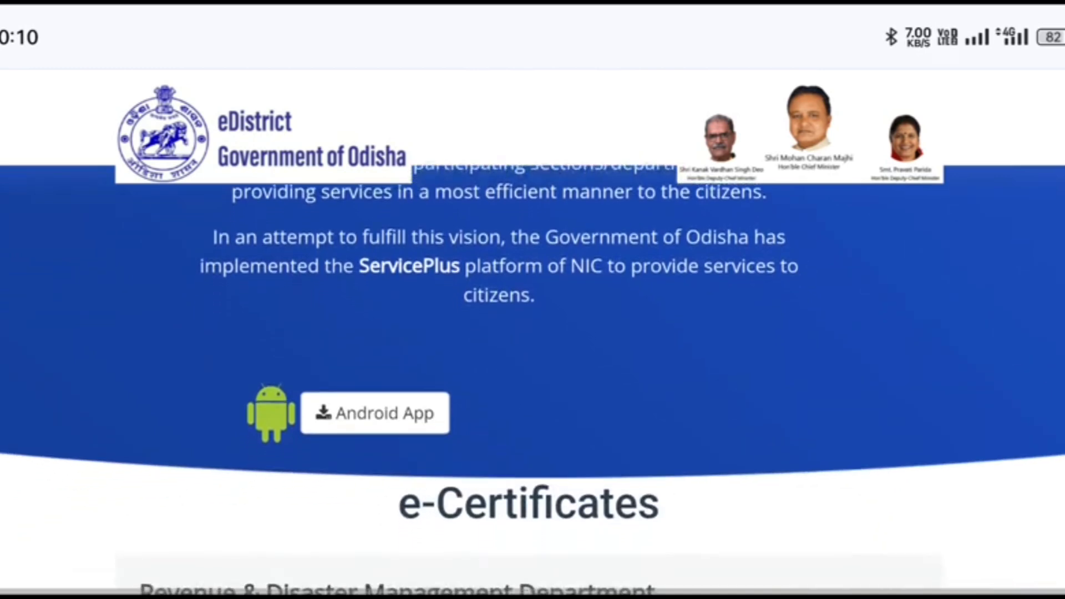
scroll(533, 332, "up", 15)
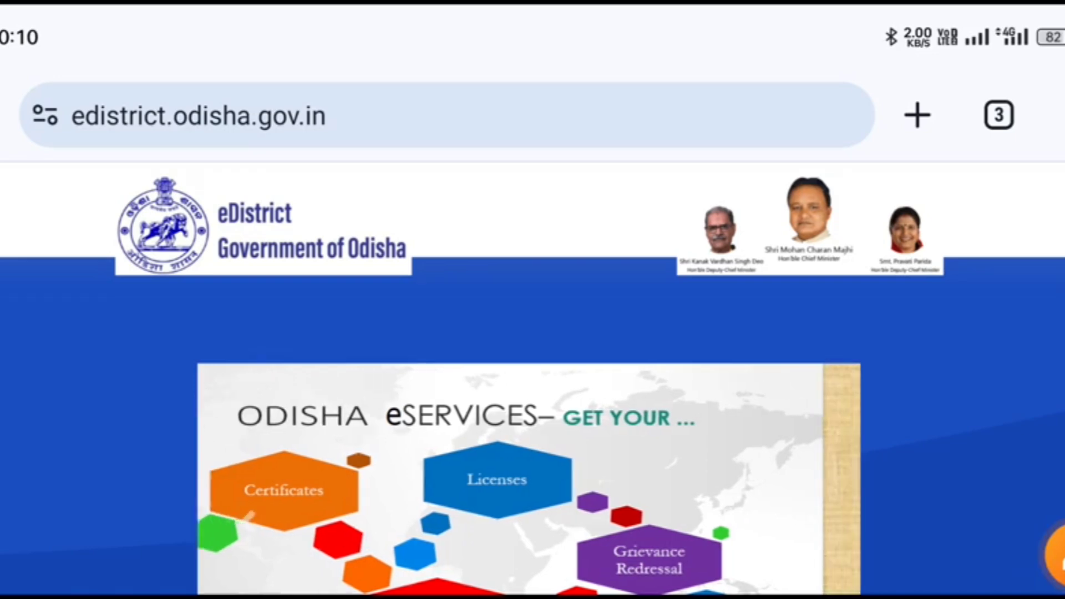
Proceed from the Resident Certificate service to its application login page and return to the portal home page.
left_click(1060, 298)
left_click(19, 262)
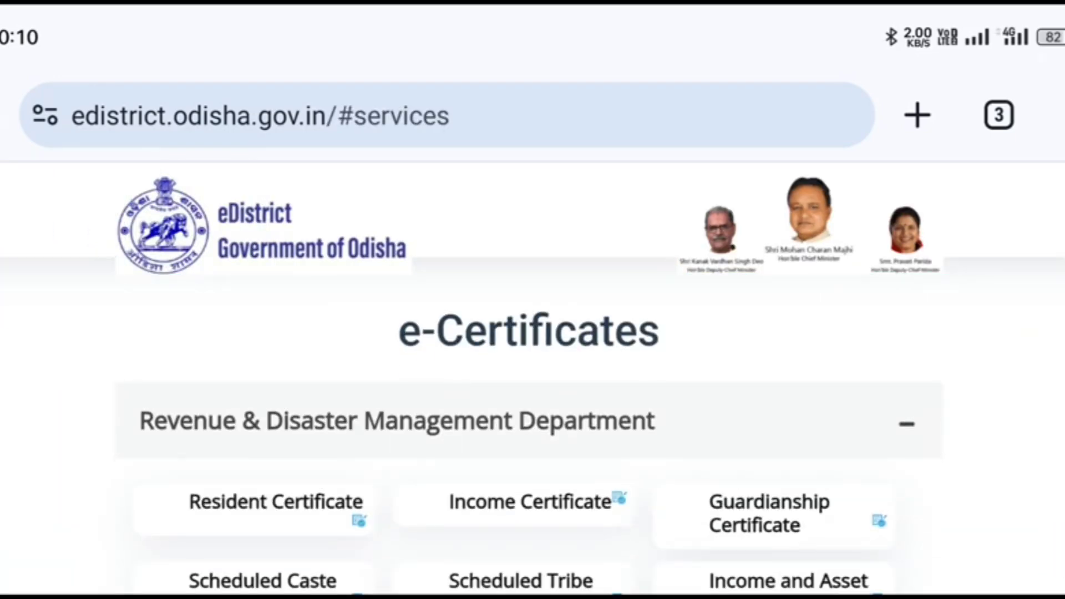
left_click(1059, 211)
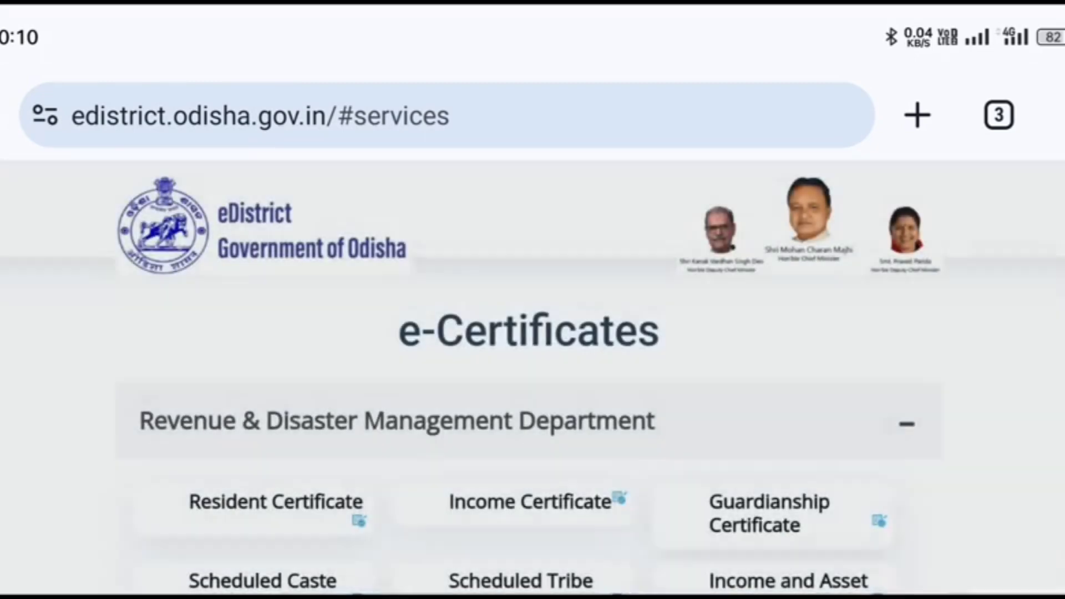
scroll(532, 377, "down", 3)
left_click(276, 354)
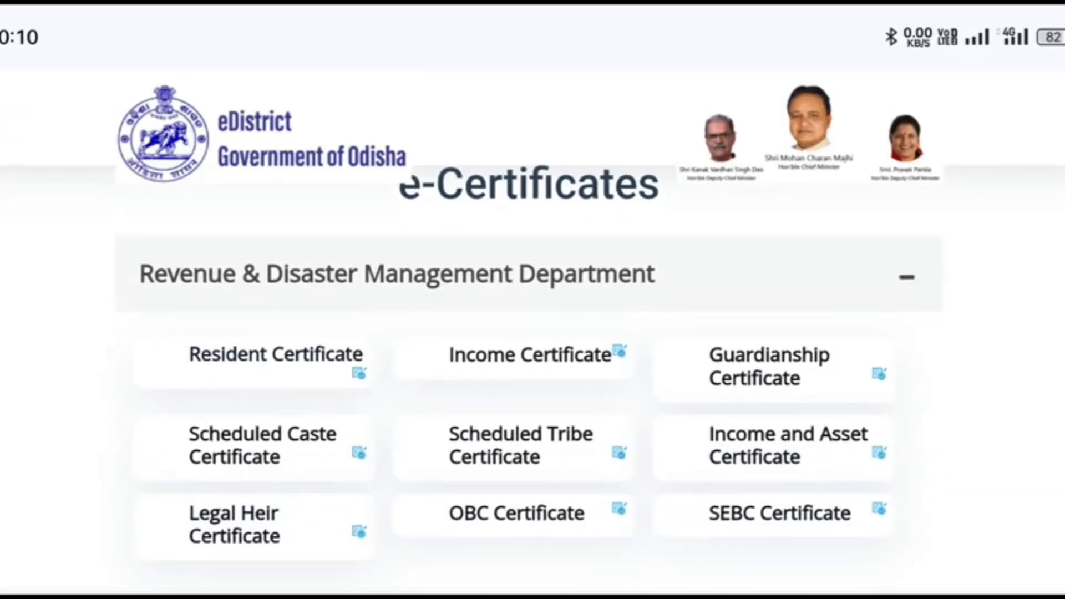
scroll(530, 311, "down", 5)
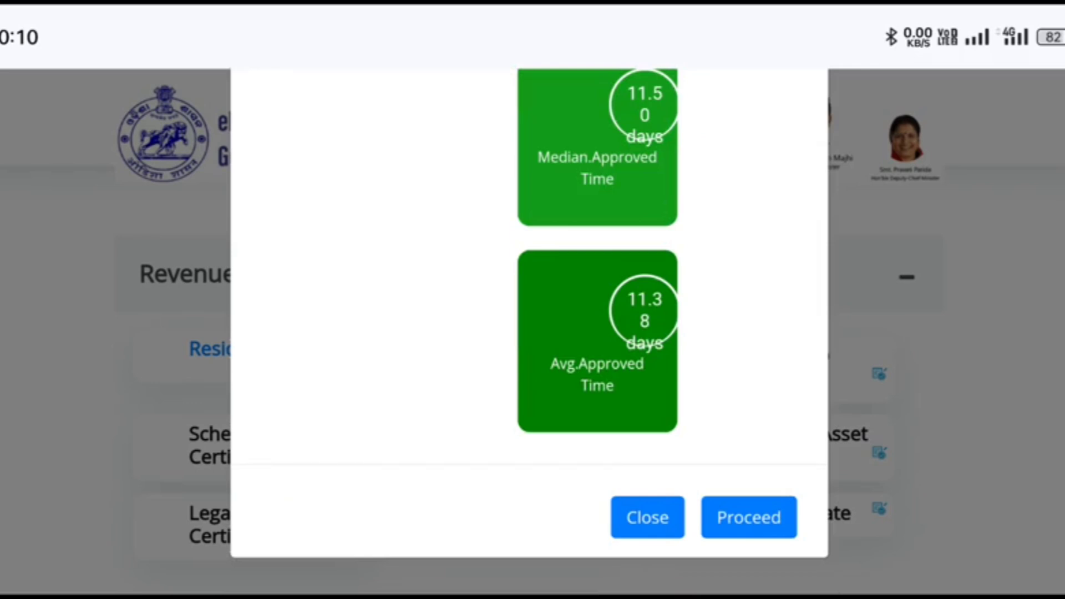
left_click(749, 517)
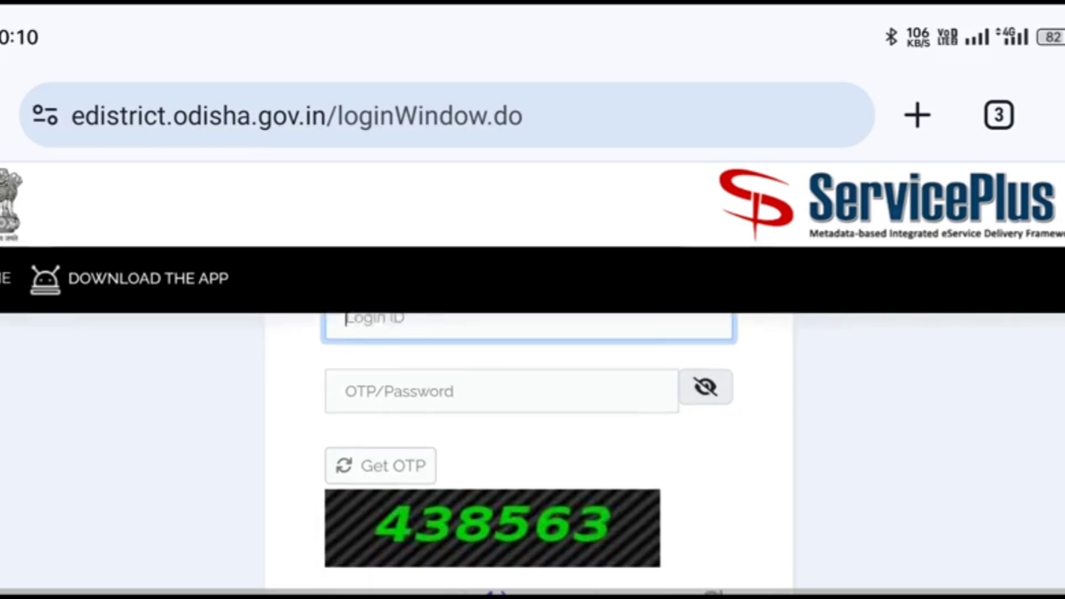
key("alt+Left")
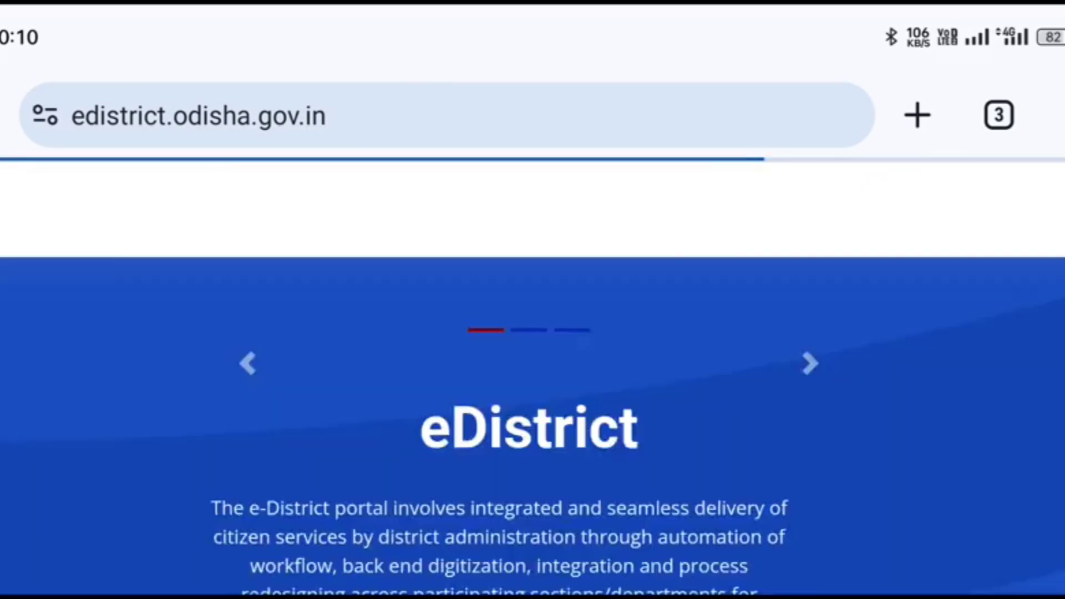
Open the portal's e-Certificates section at the Revenue & Disaster Management Department services.
scroll(529, 426, "down", 10)
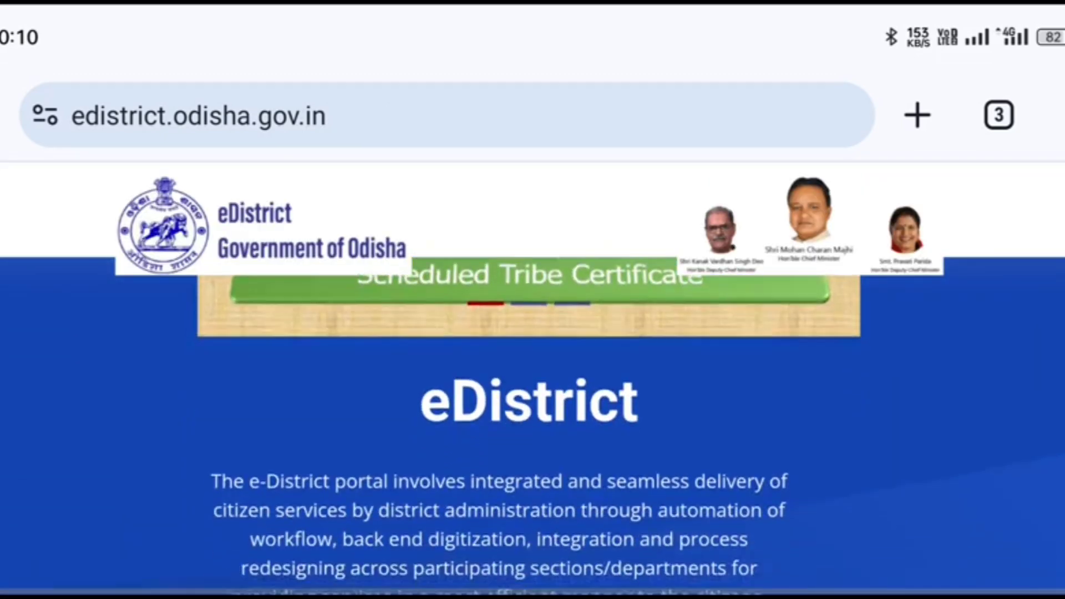
scroll(529, 426, "down", 10)
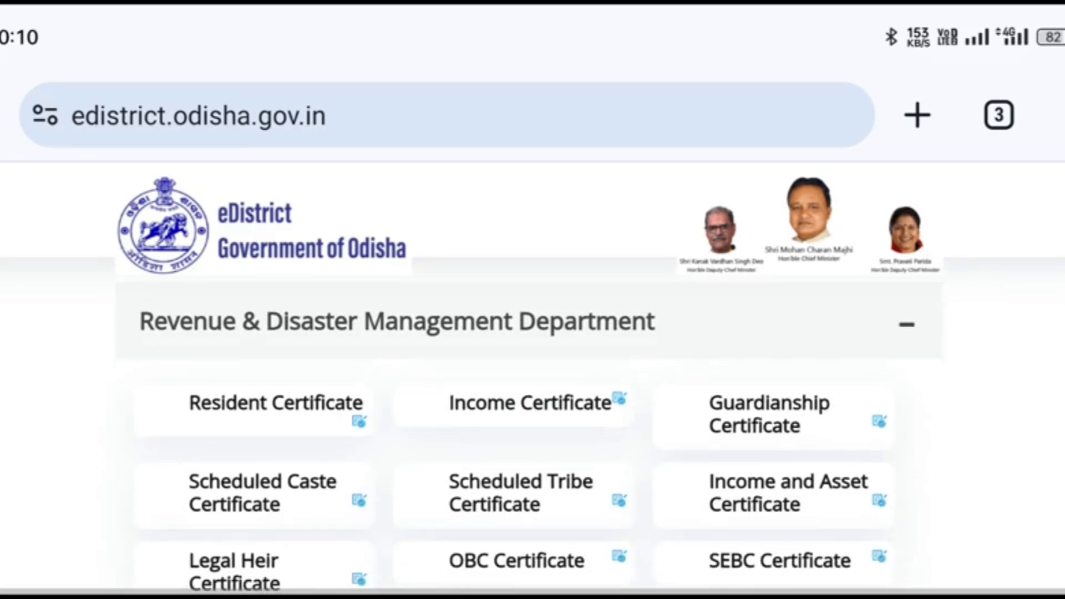
scroll(529, 426, "down", 4)
scroll(529, 426, "up", 20)
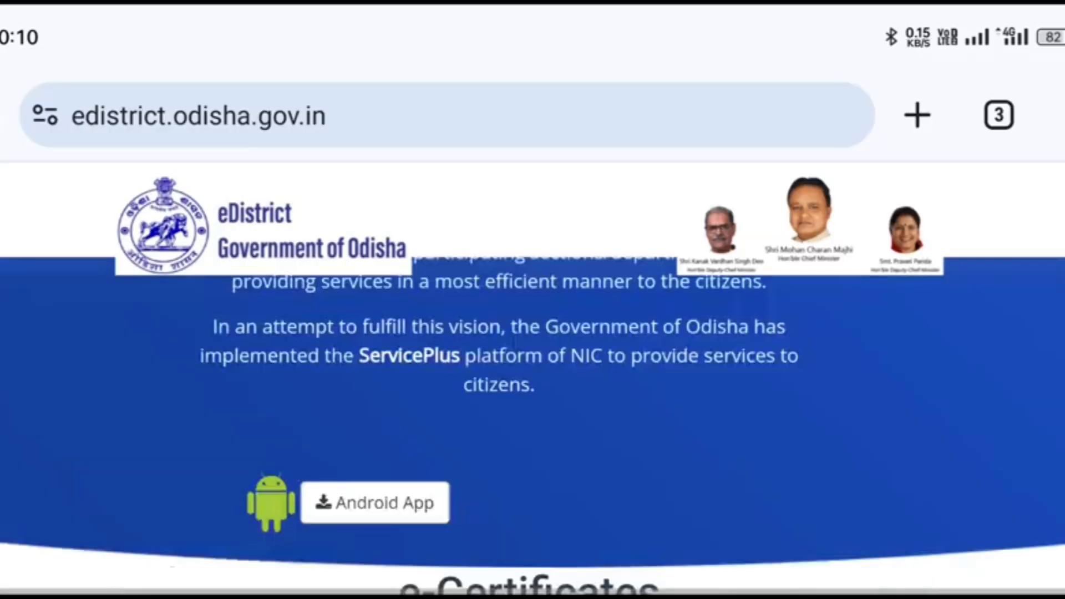
left_click(22, 211)
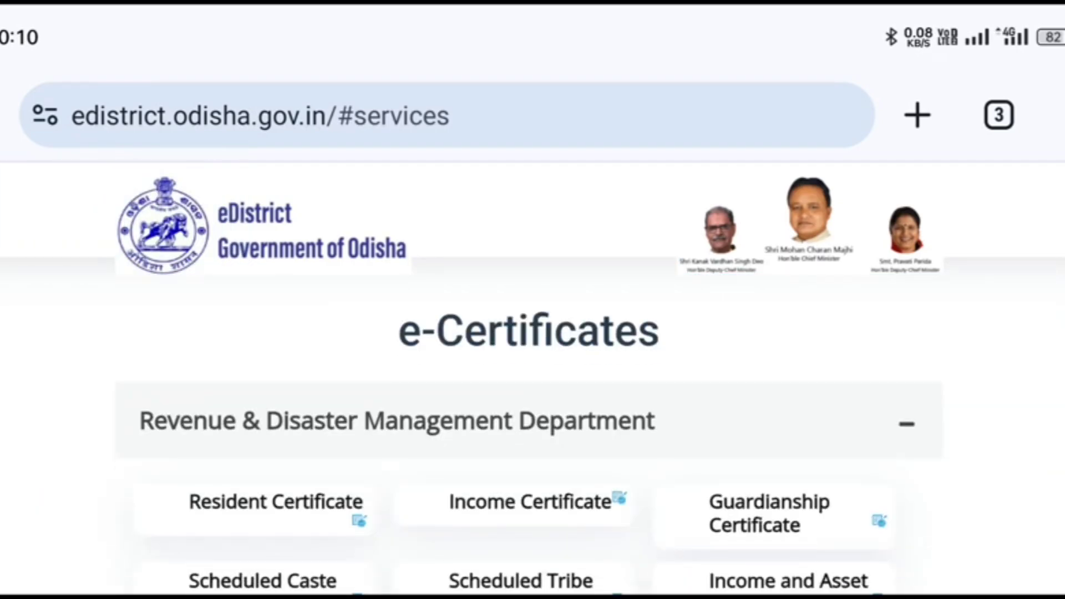
scroll(529, 438, "down", 3)
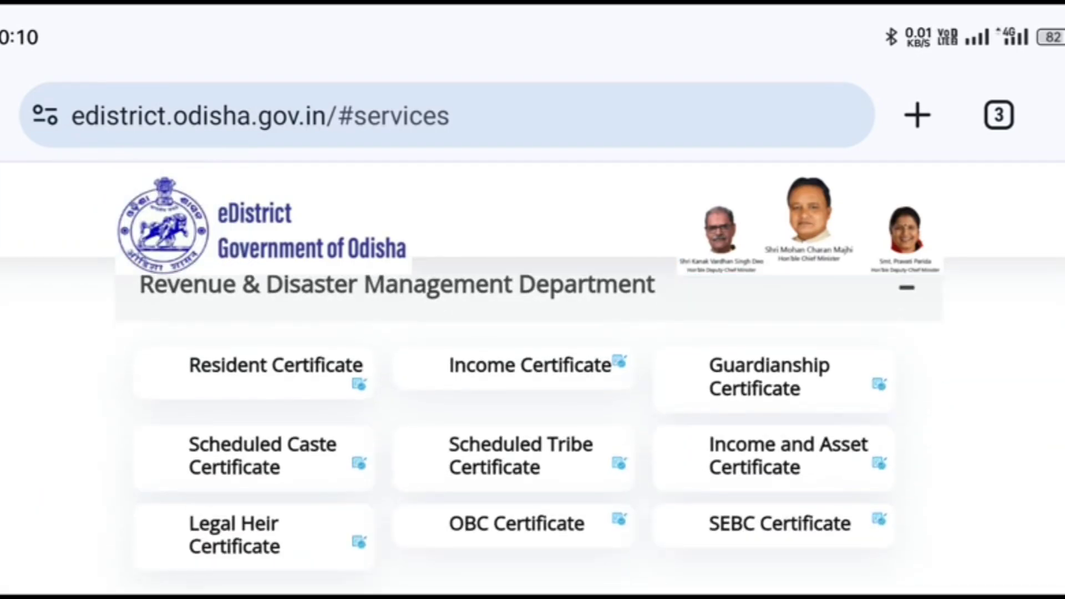
Open the OBC Certificate service details and proceed to the application login.
left_click(529, 366)
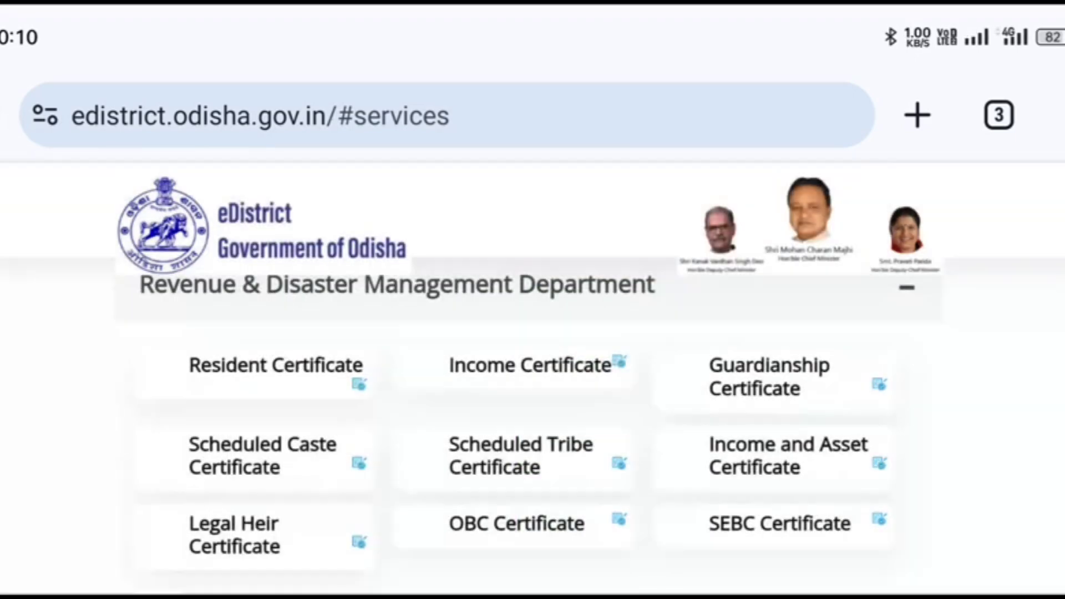
left_click(515, 517)
scroll(530, 361, "down", 10)
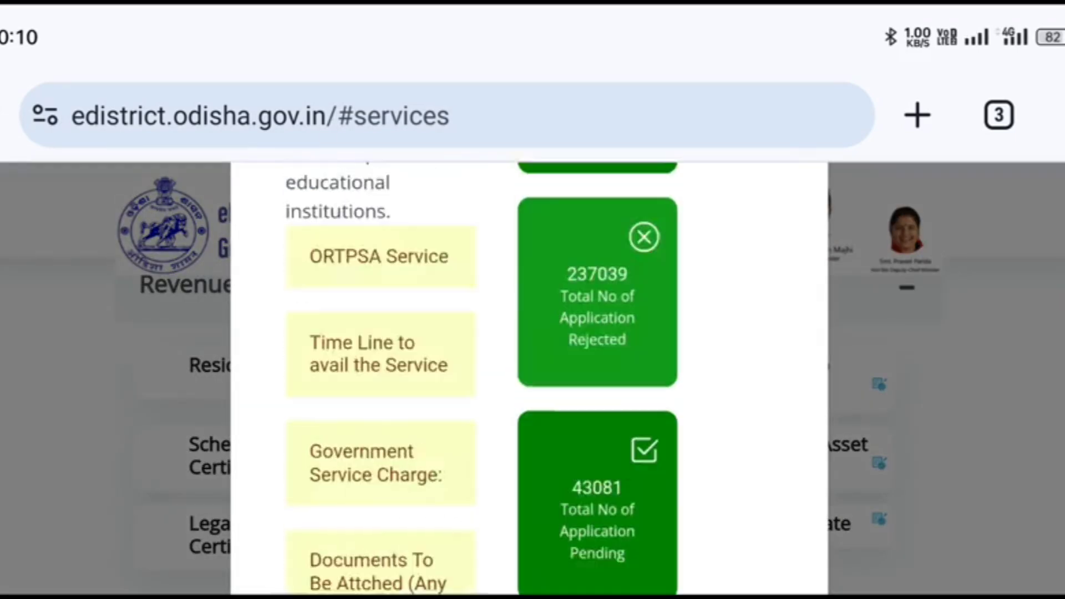
left_click(749, 517)
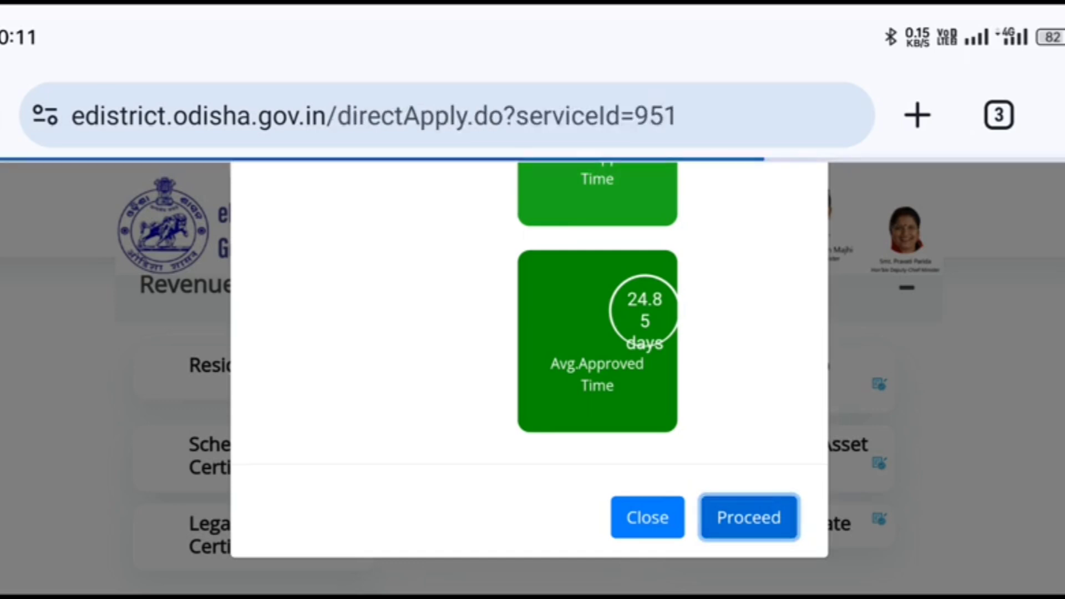
Mark the Login ID field, the OTP/Password field and the captcha image with red rectangles and clear the markings.
scroll(530, 444, "down", 5)
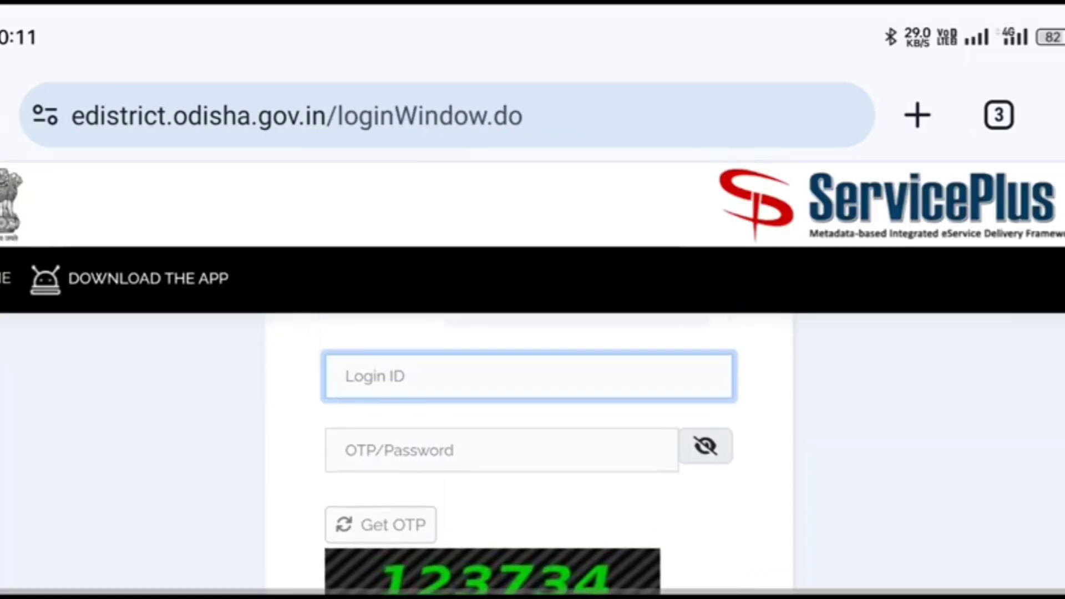
left_click_drag(441, 347, 610, 402)
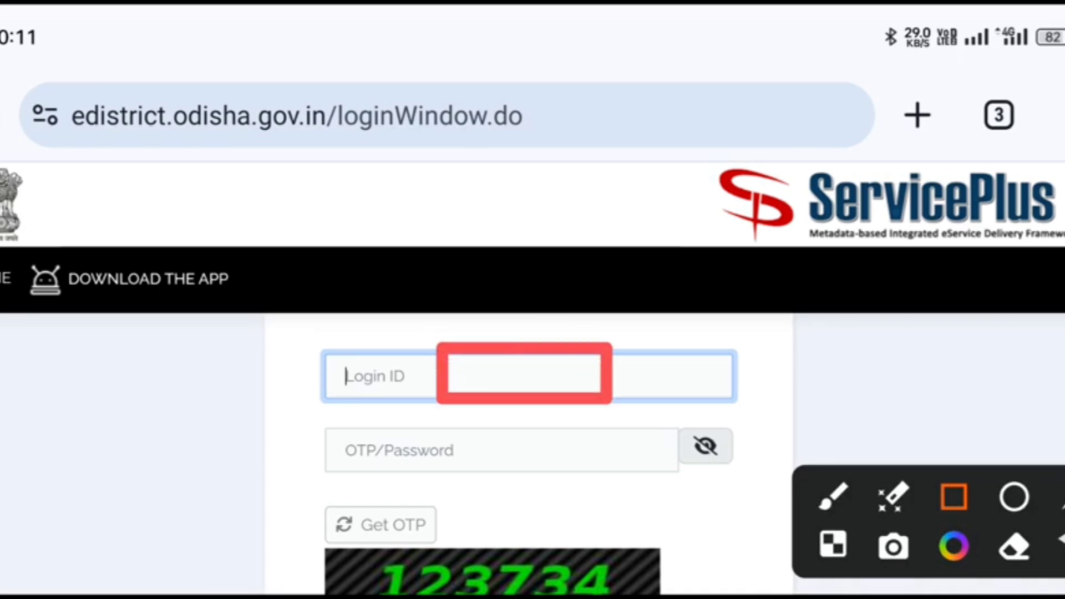
mouse_move(427, 417)
left_mouse_down()
mouse_move(492, 471)
mouse_move(530, 480)
left_mouse_up()
left_click_drag(543, 559, 598, 571)
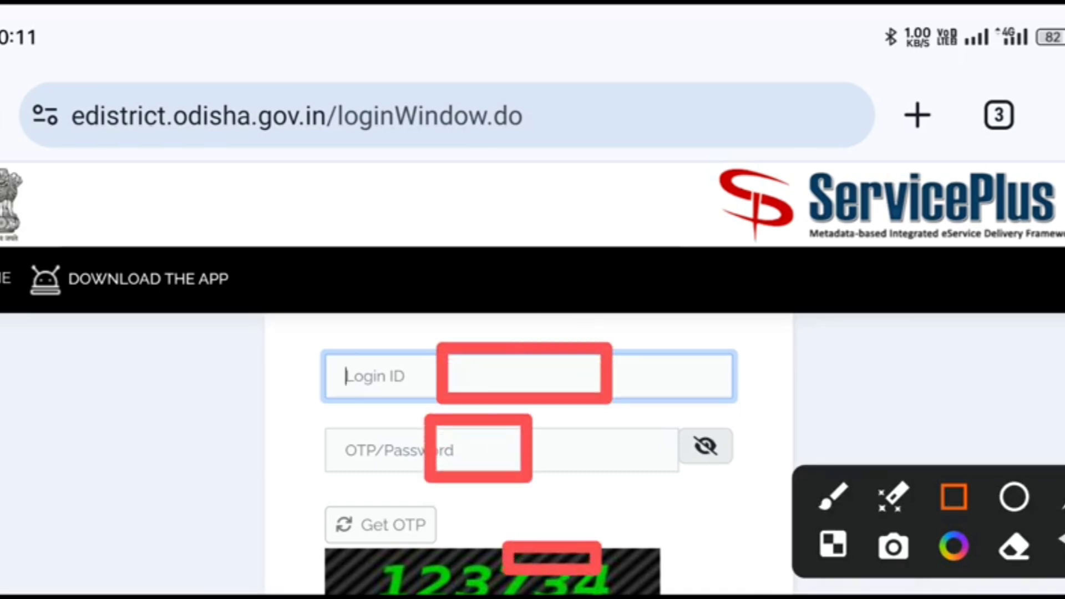
left_click(1062, 496)
Mark the captcha entry field and the Login option with red rectangles, clear them and show the registration and password recovery links.
scroll(529, 455, "down", 3)
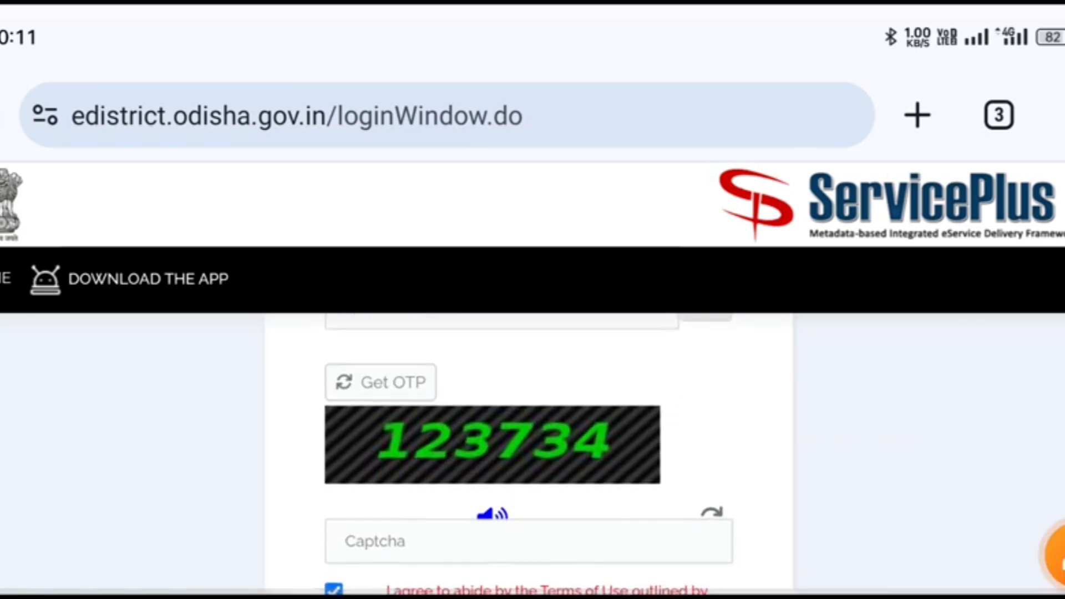
scroll(530, 444, "down", 3)
left_click(1057, 555)
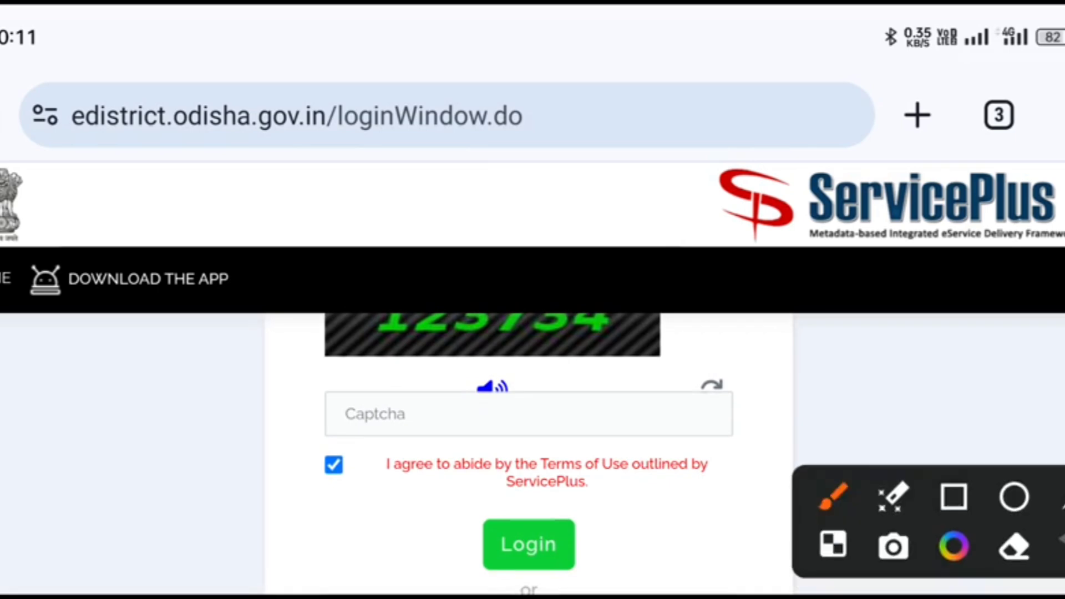
mouse_move(515, 412)
left_mouse_down()
mouse_move(580, 464)
mouse_move(596, 452)
left_mouse_up()
left_click_drag(486, 517, 637, 569)
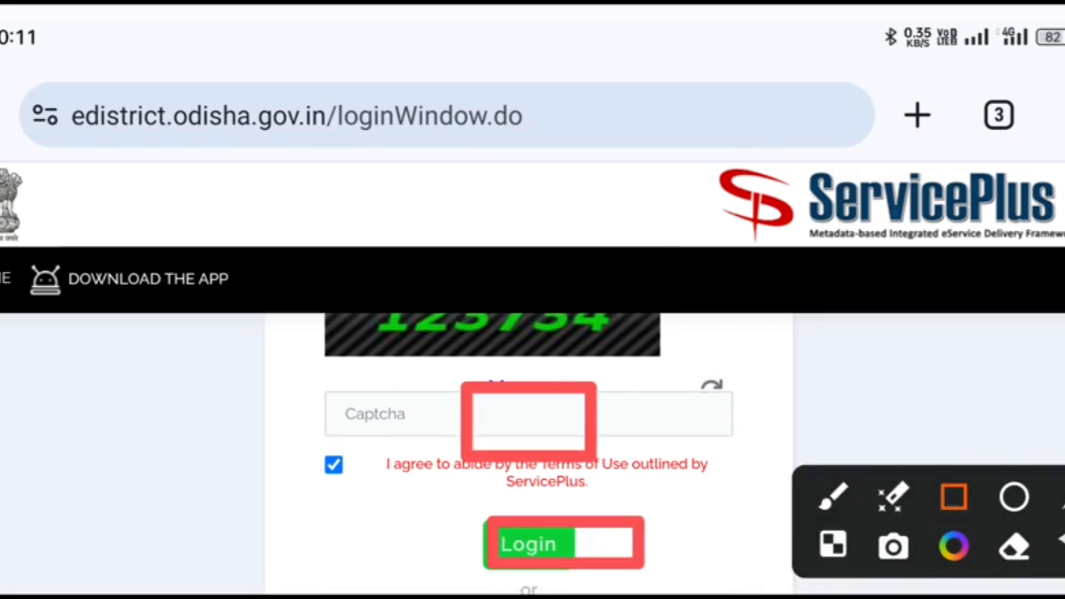
scroll(528, 455, "down", 4)
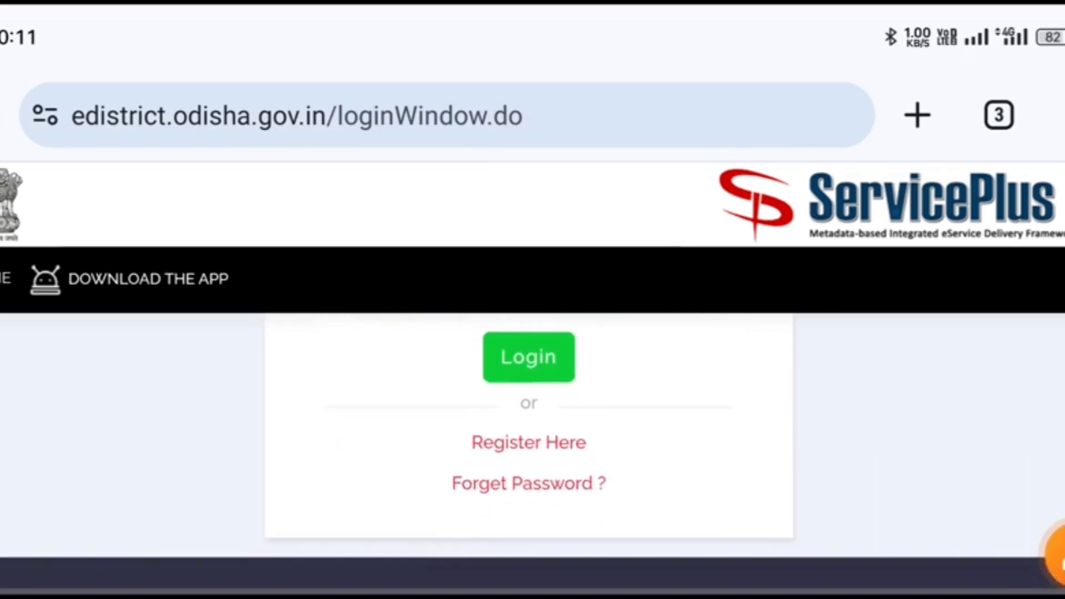
Mark the Register Here link with a red rectangle, clear the marking and open the registration page.
left_click(1056, 554)
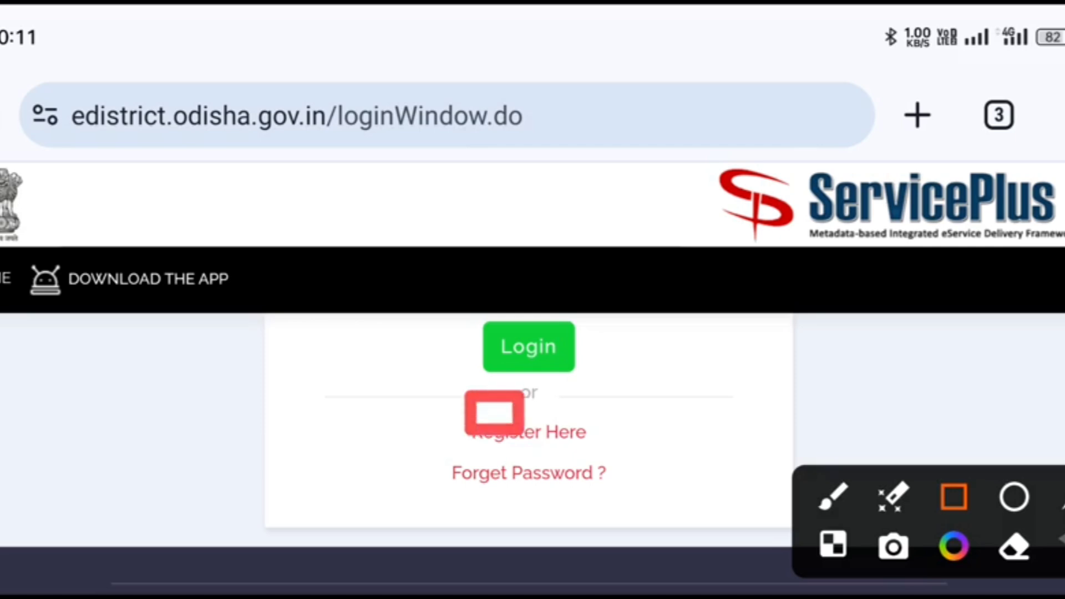
left_click_drag(519, 429, 615, 463)
left_click(1063, 498)
left_click(528, 432)
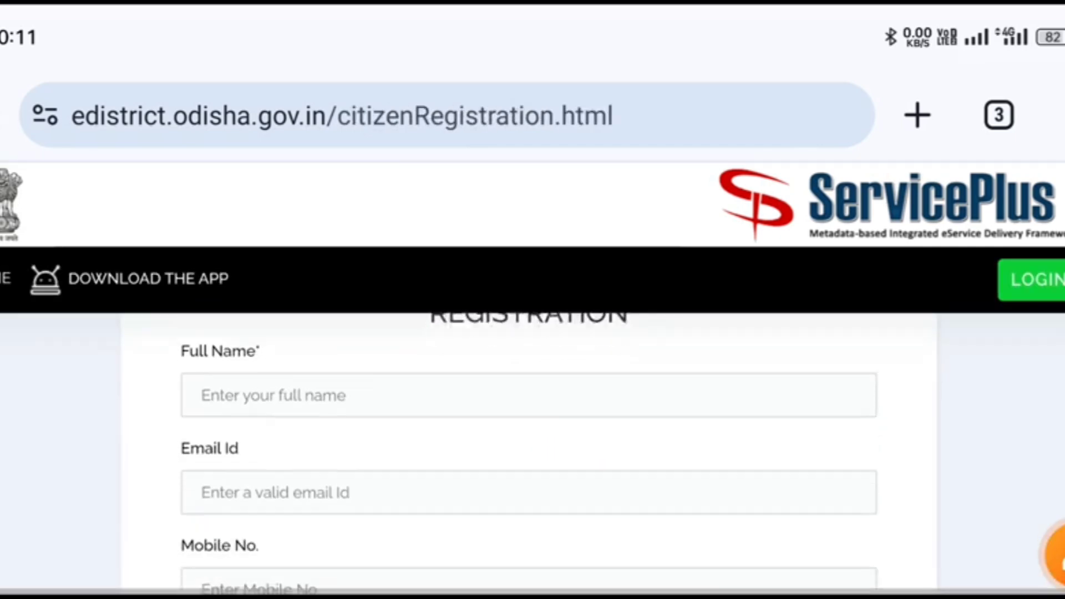
Look through the registration form's fields and try ARUNACHAL PRADESH as the selected state.
scroll(527, 455, "down", 1)
scroll(527, 455, "up", 2)
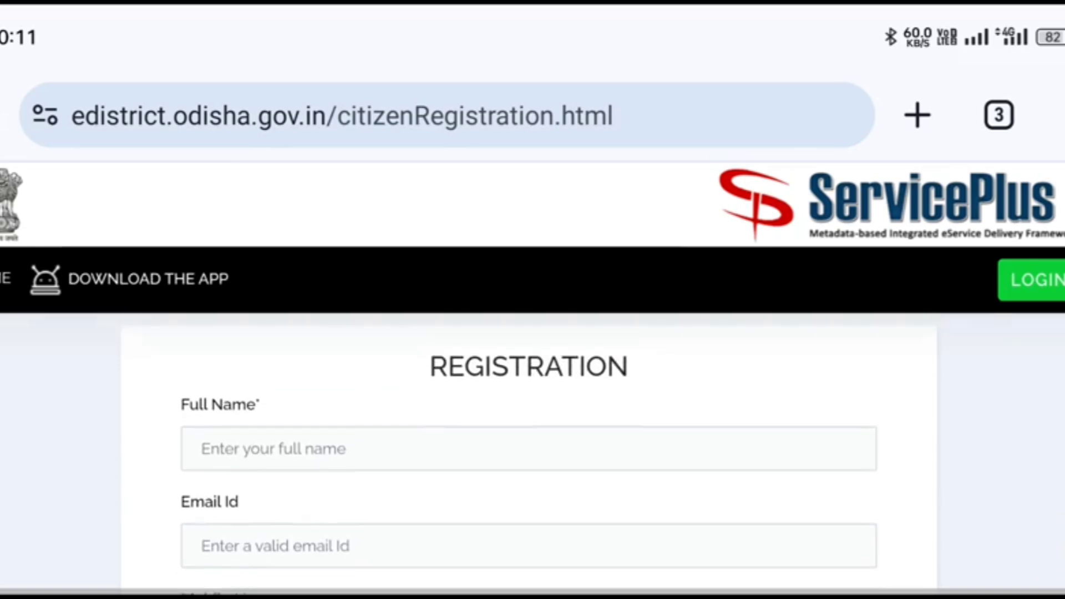
scroll(527, 410, "down", 7)
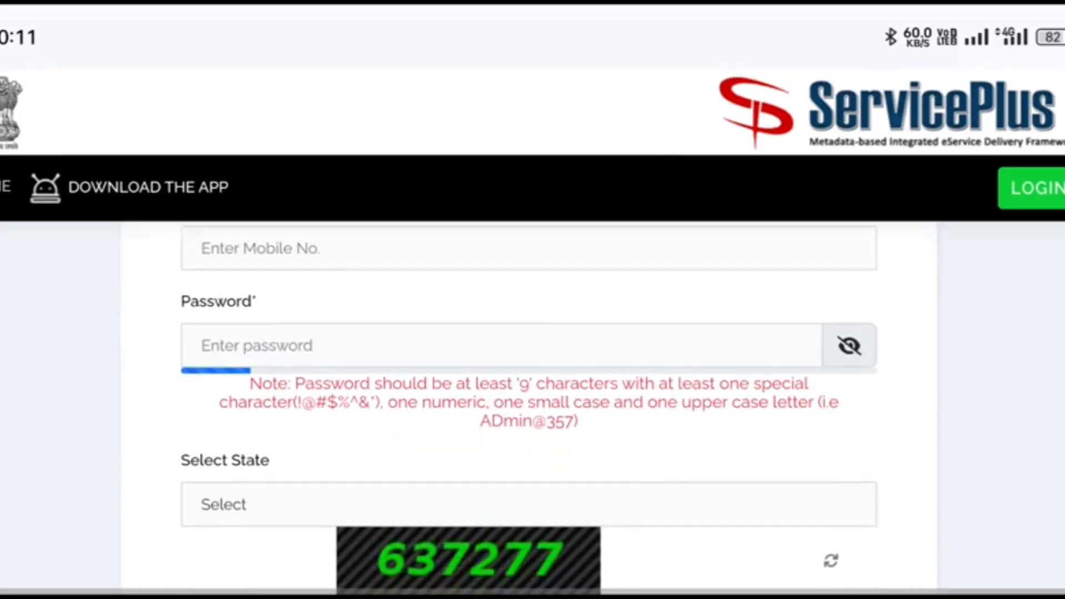
scroll(527, 410, "down", 2)
left_click(528, 404)
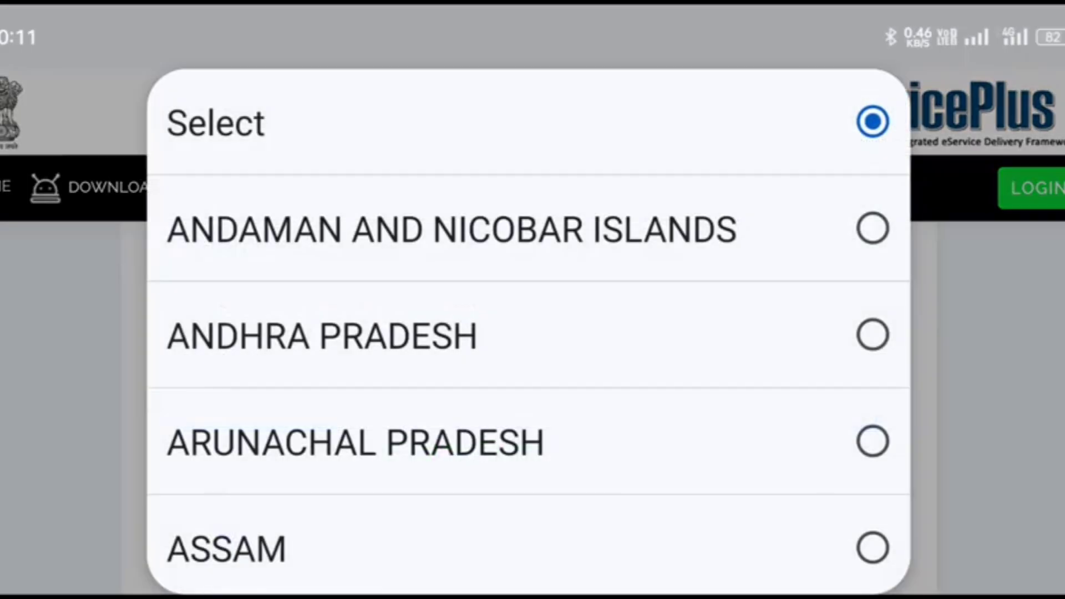
left_click(355, 442)
scroll(527, 405, "down", 3)
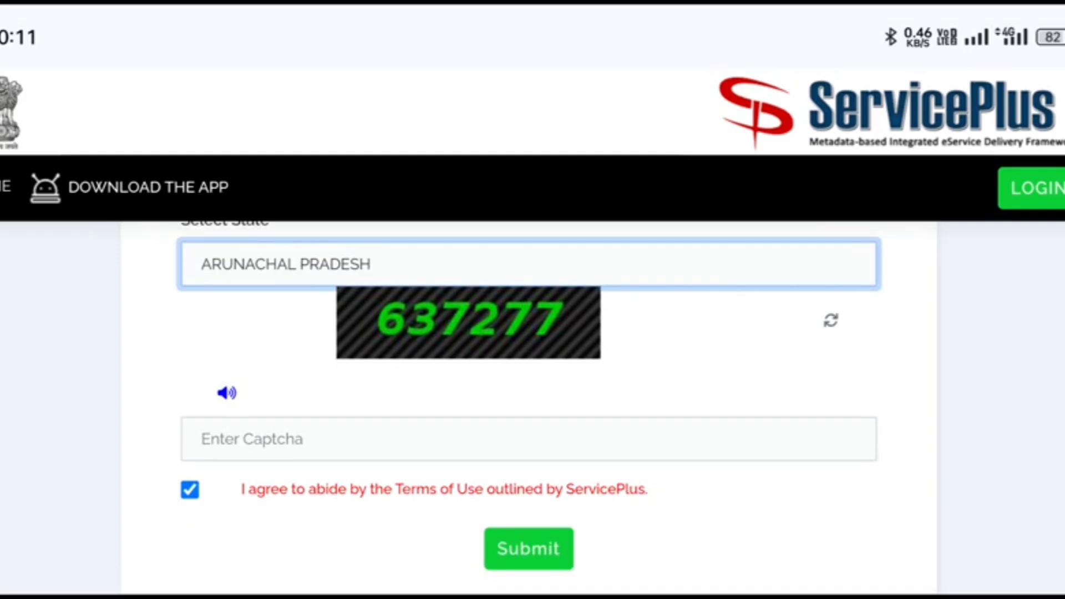
scroll(527, 388, "up", 10)
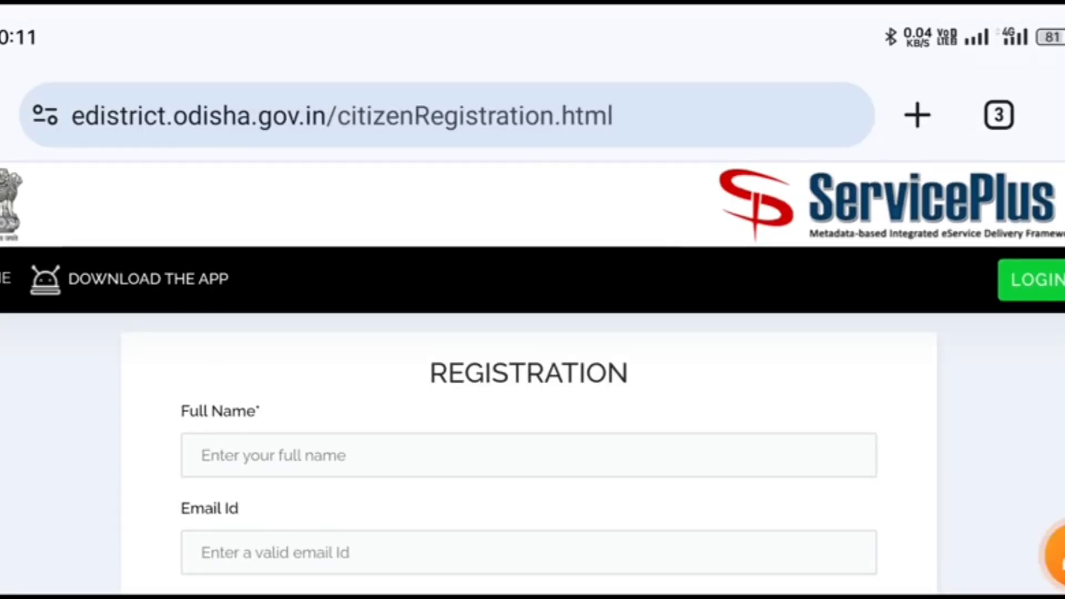
Mark the Login option on the registration page with a red rectangle, clear the marking and open the login page.
left_click(1055, 555)
left_click_drag(1007, 242, 1062, 340)
left_click(1059, 541)
left_click(1031, 279)
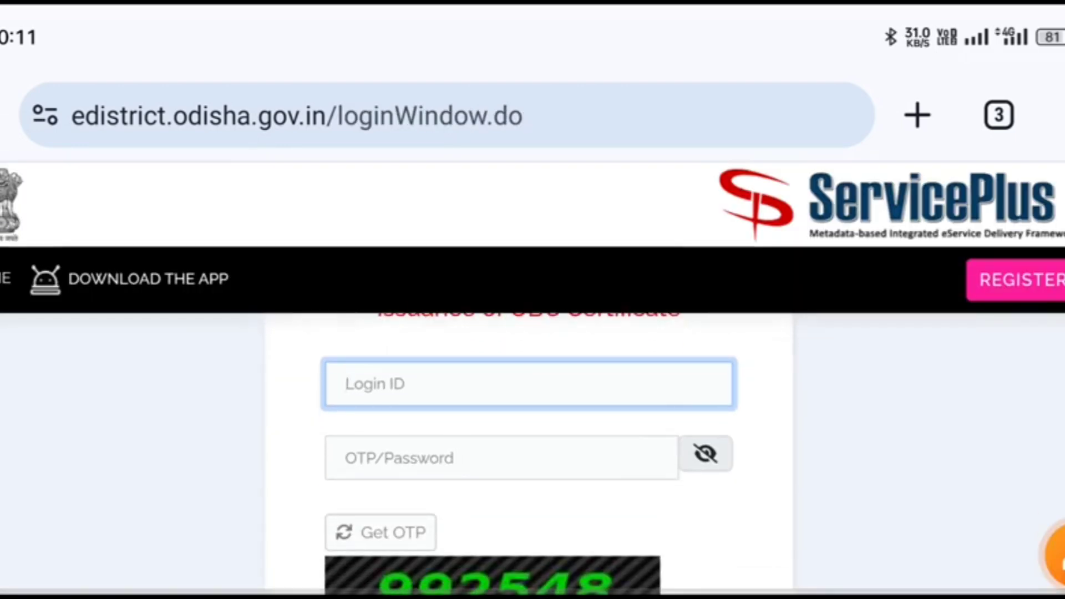
Mark the Login ID and OTP/Password fields in red, clear the markings and look over the captcha part of the login form.
left_click(1055, 555)
left_click_drag(422, 391, 308, 397)
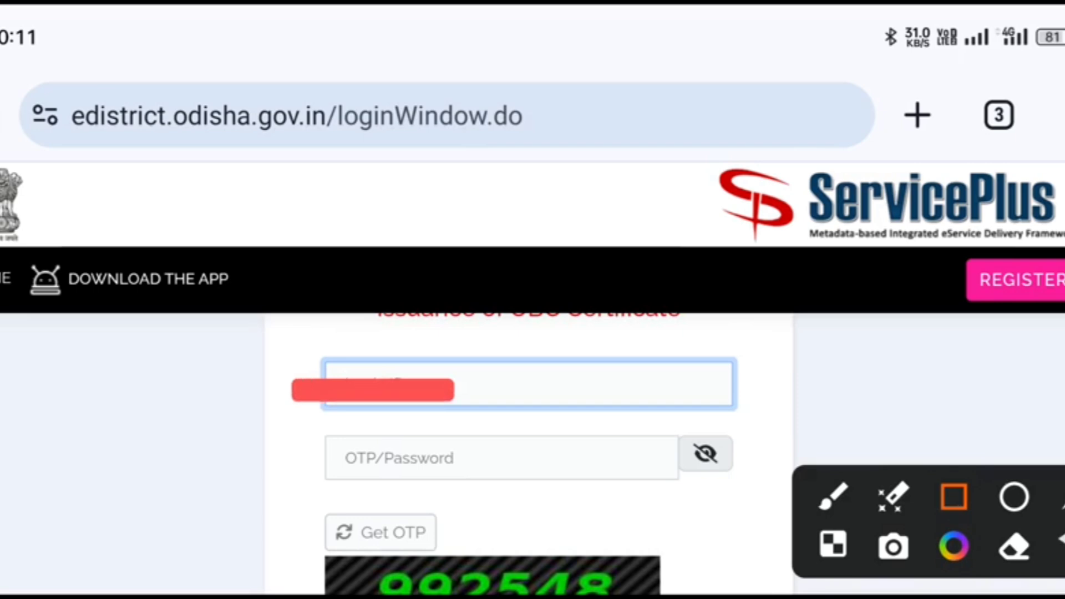
left_click_drag(397, 463, 273, 466)
left_click(1060, 539)
scroll(529, 454, "down", 5)
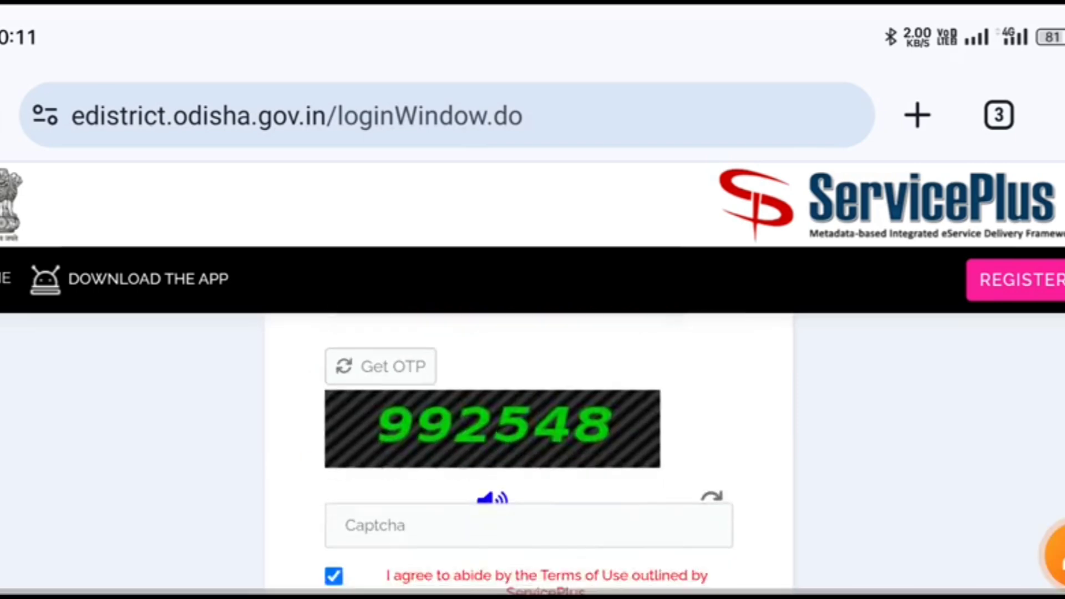
scroll(529, 454, "up", 7)
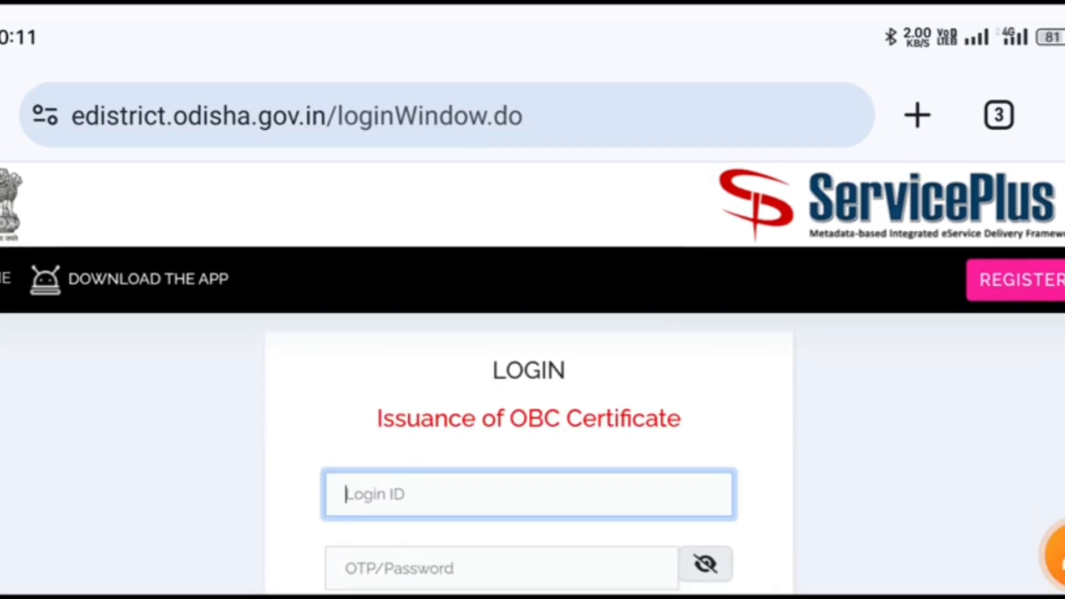
Open the registration page and go back through the previous pages to the eDistrict portal's home page.
left_click(1022, 283)
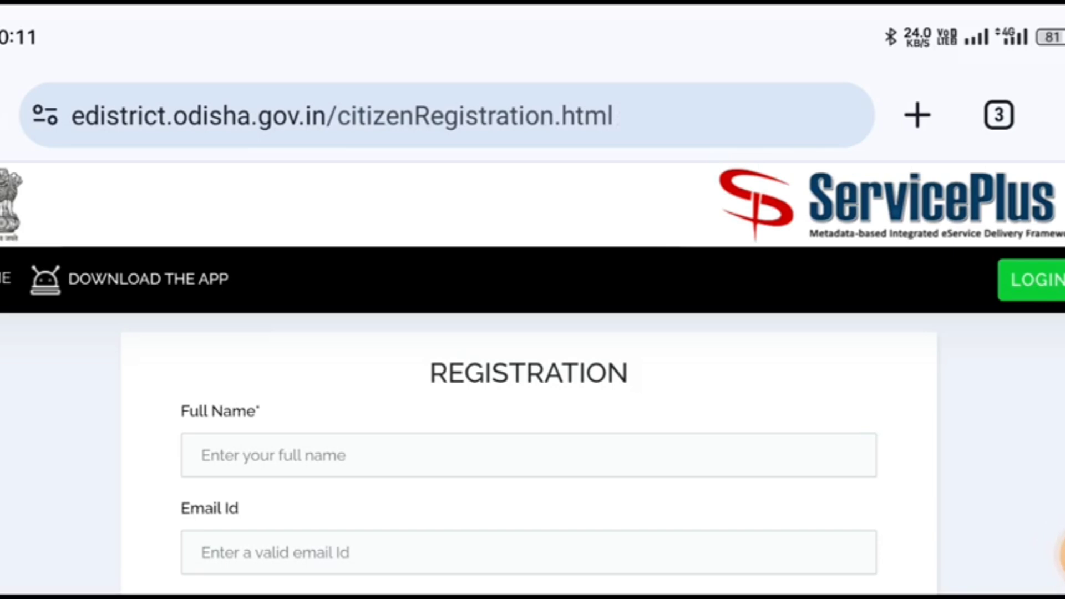
key("alt+Left")
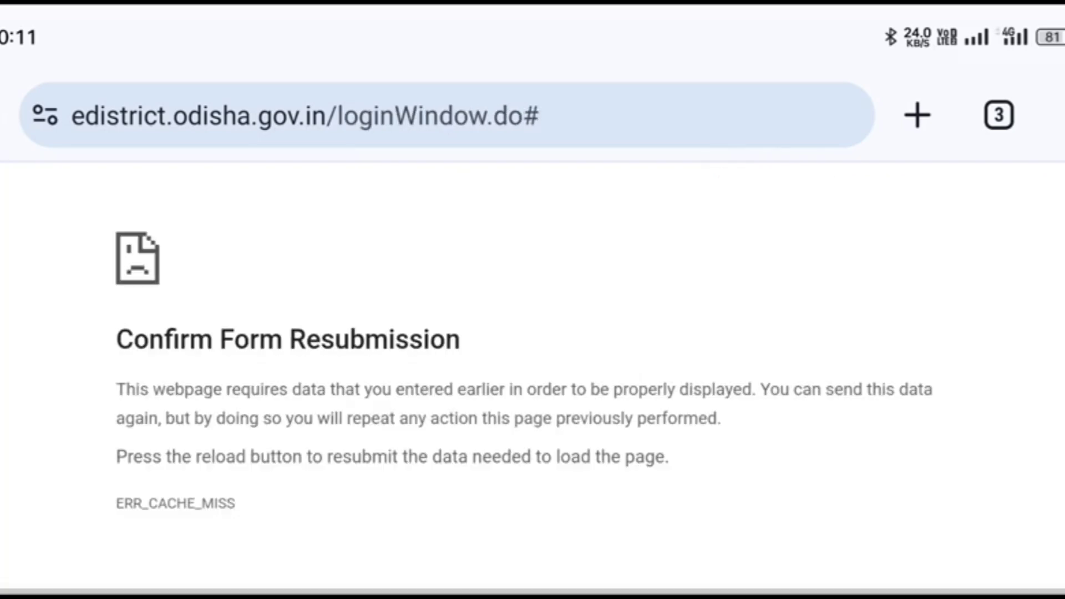
key("alt+Left")
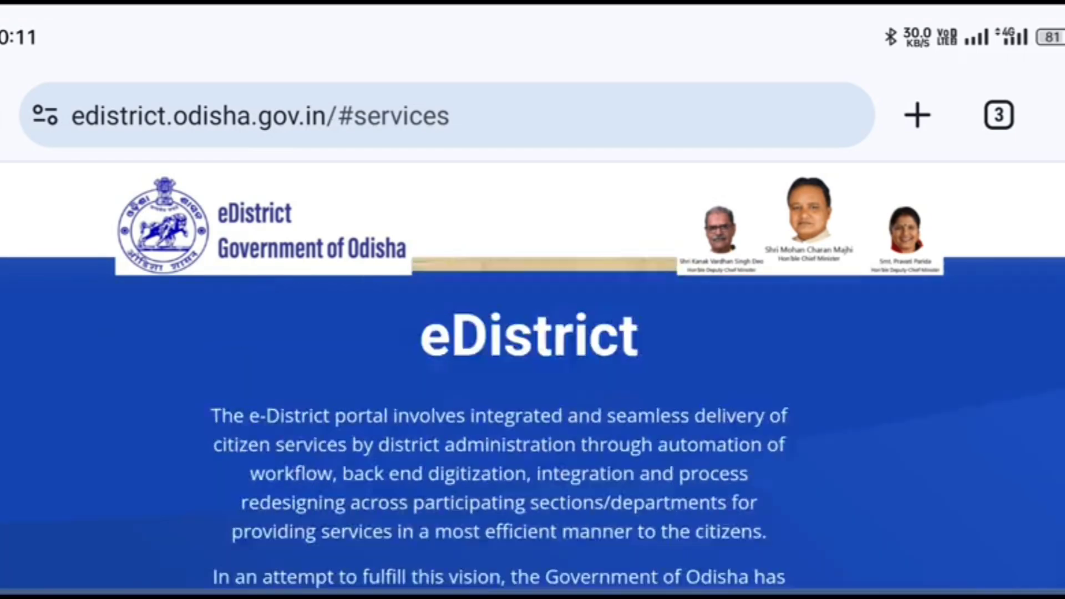
scroll(530, 377, "down", 2)
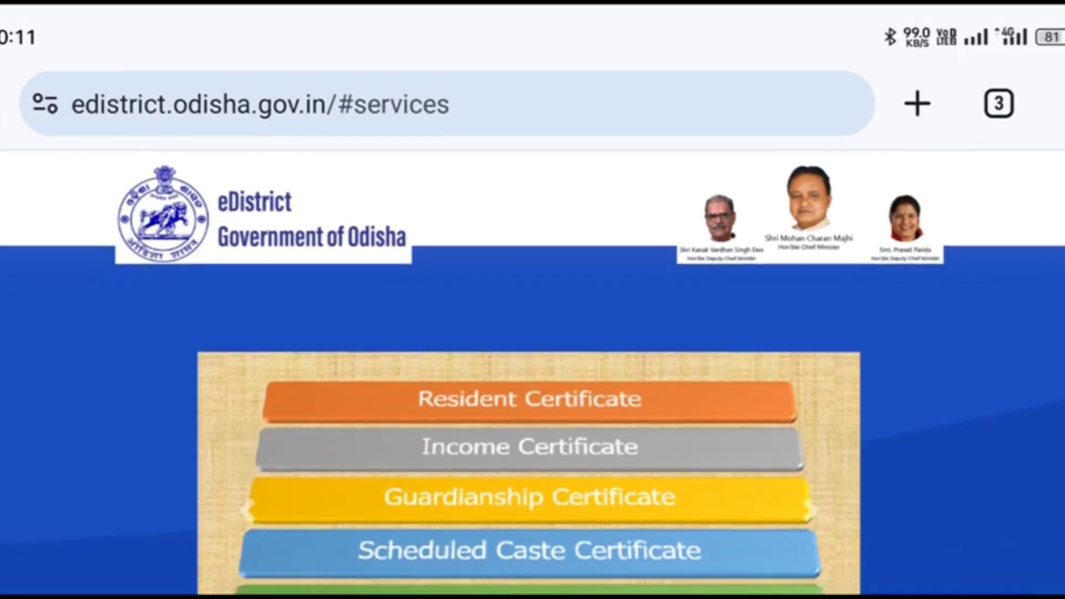
scroll(529, 378, "up", 2)
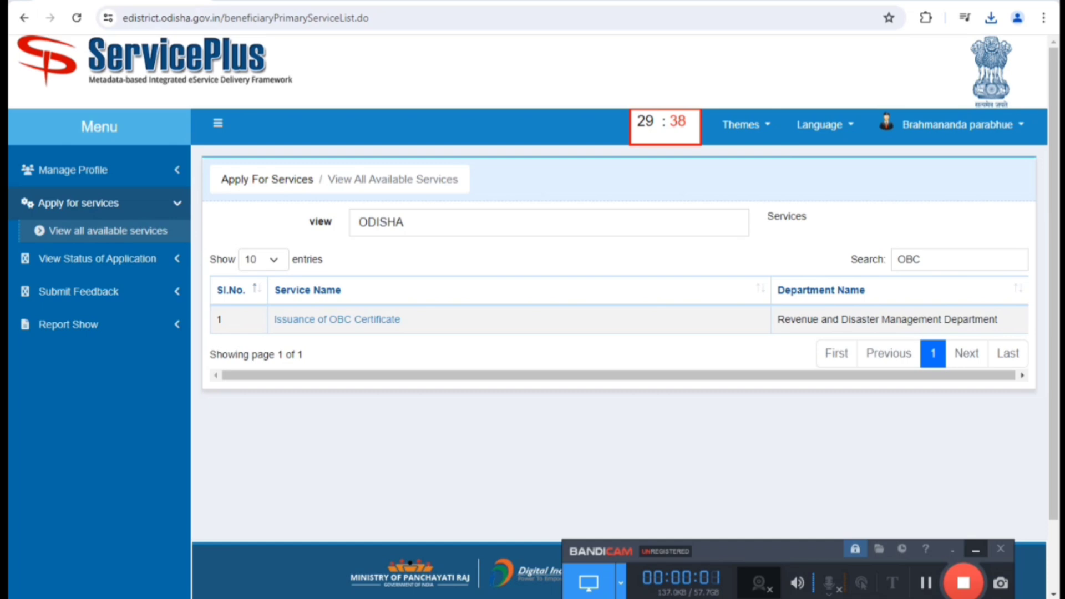
Minimize the recorder window and search the list of available services for OBC.
left_click(976, 549)
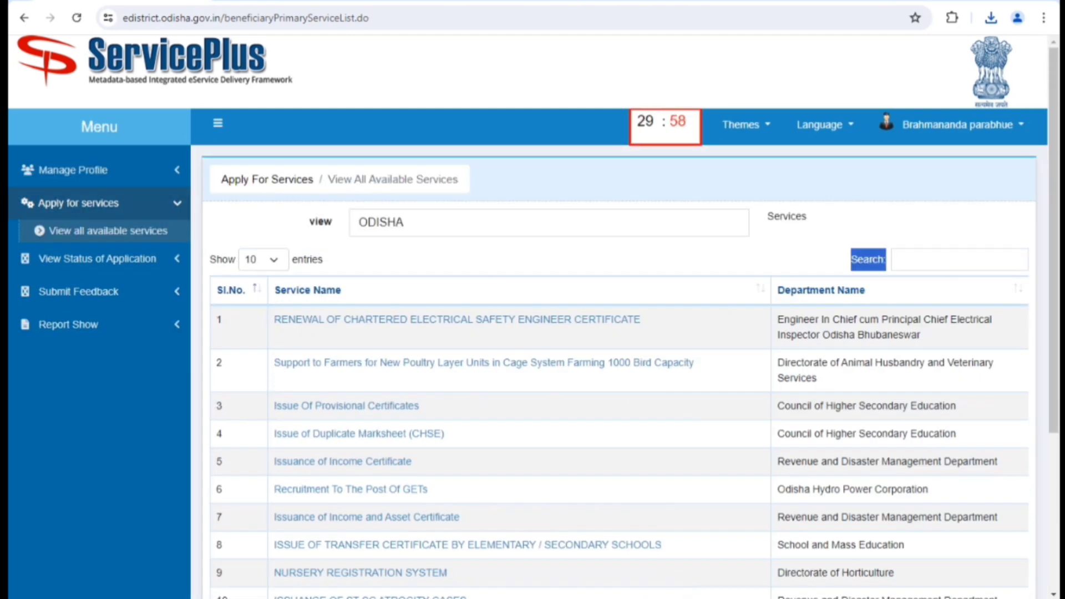
left_click(900, 260)
type("OBC")
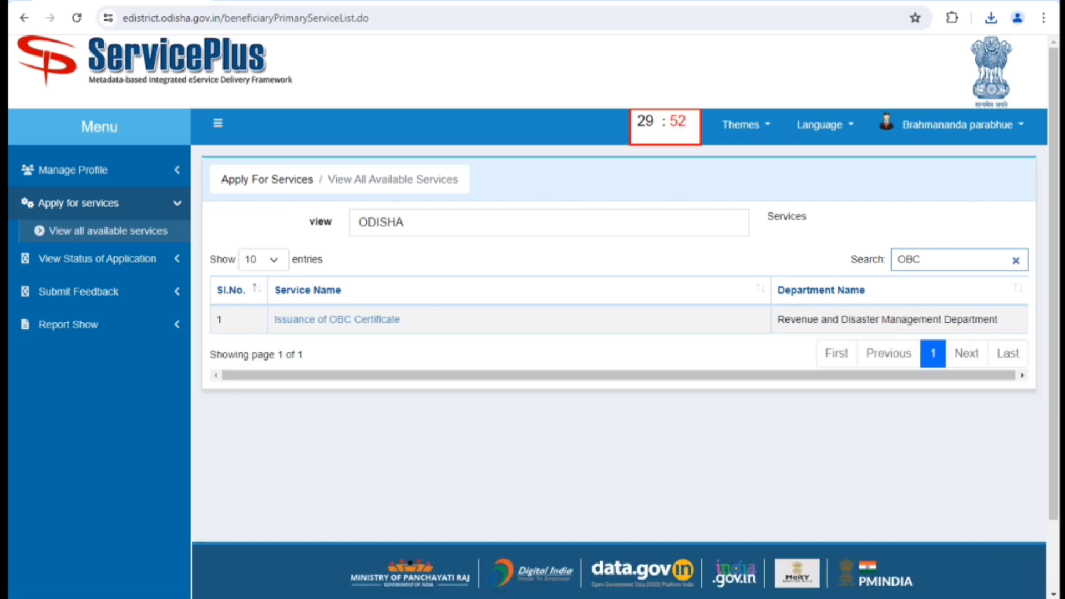
Replace the service search with ST, browse the list and refine the search to ST CER.
key("BackSpace")
key("BackSpace")
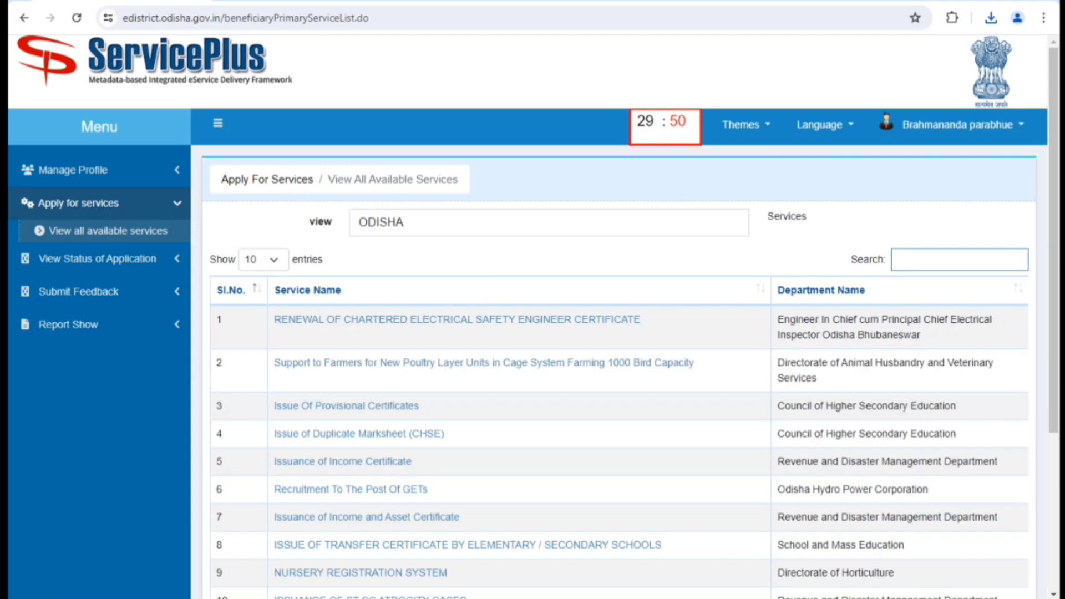
type("ST")
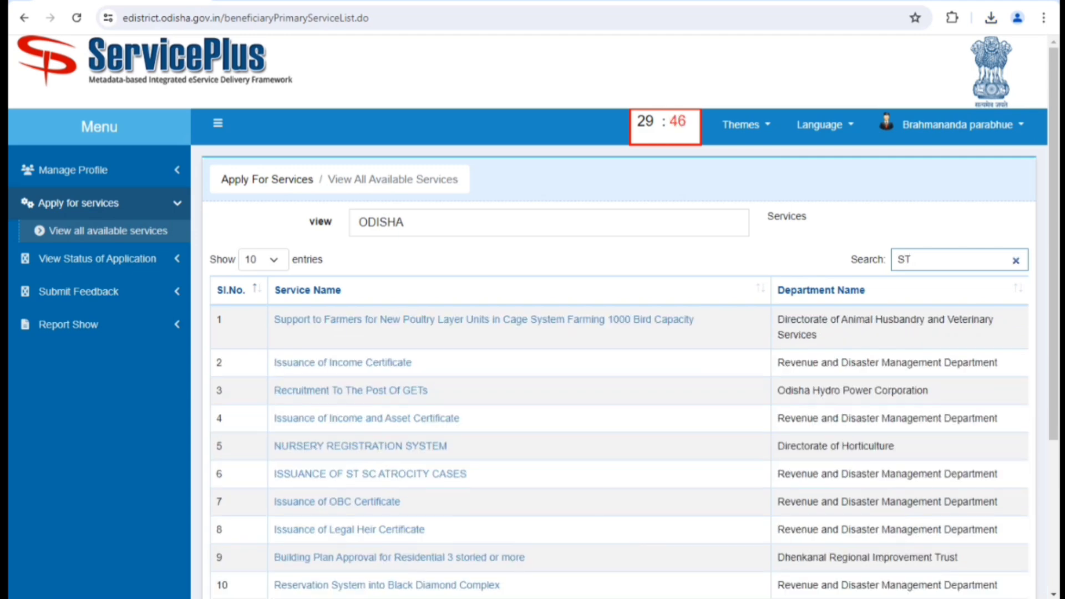
scroll(619, 316, "down", 3)
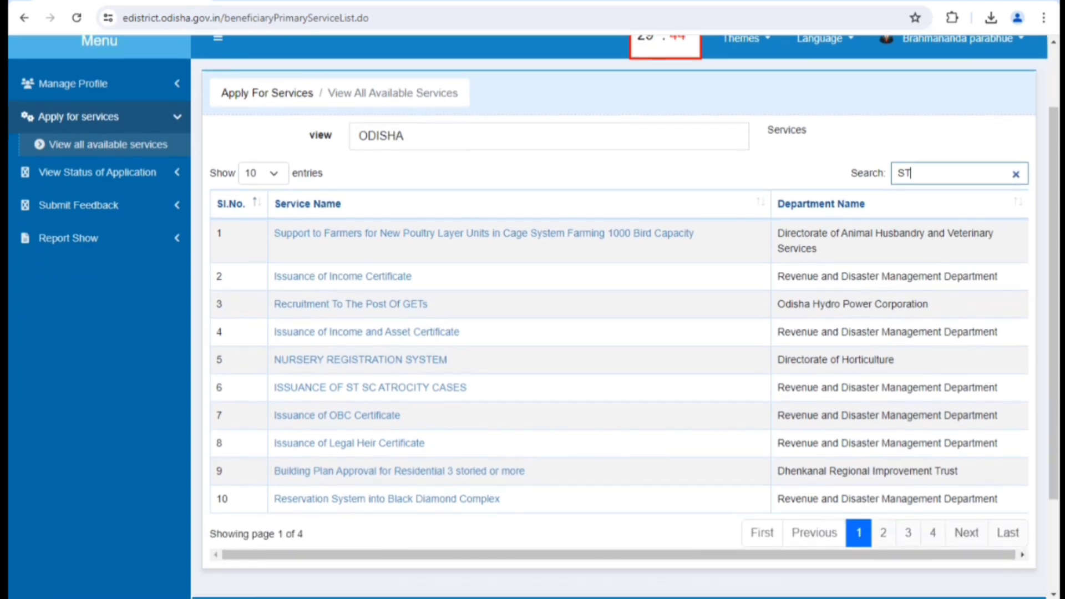
scroll(619, 316, "up", 3)
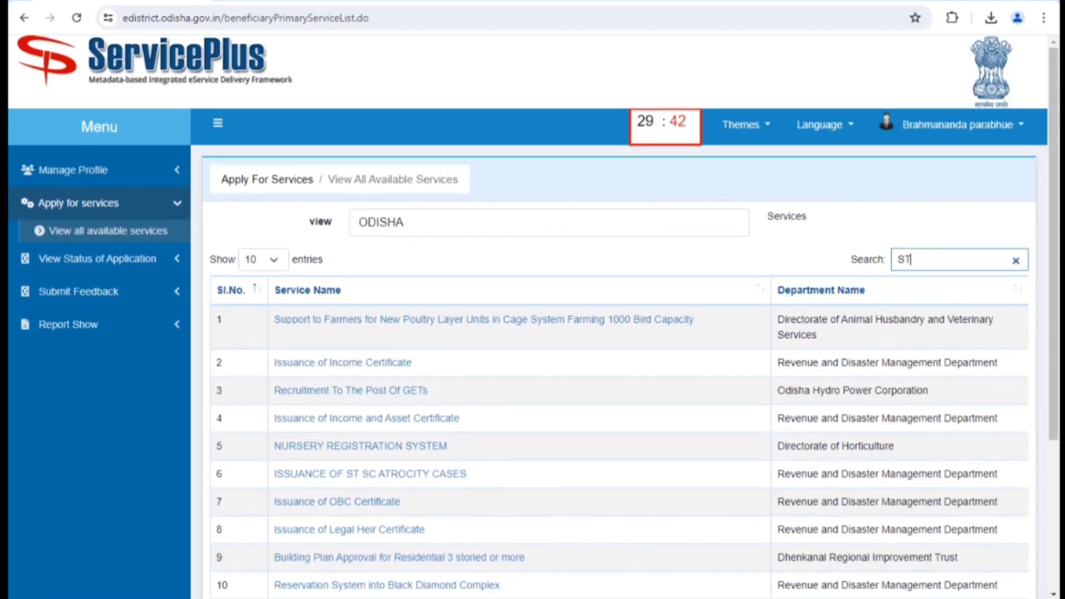
type("CER")
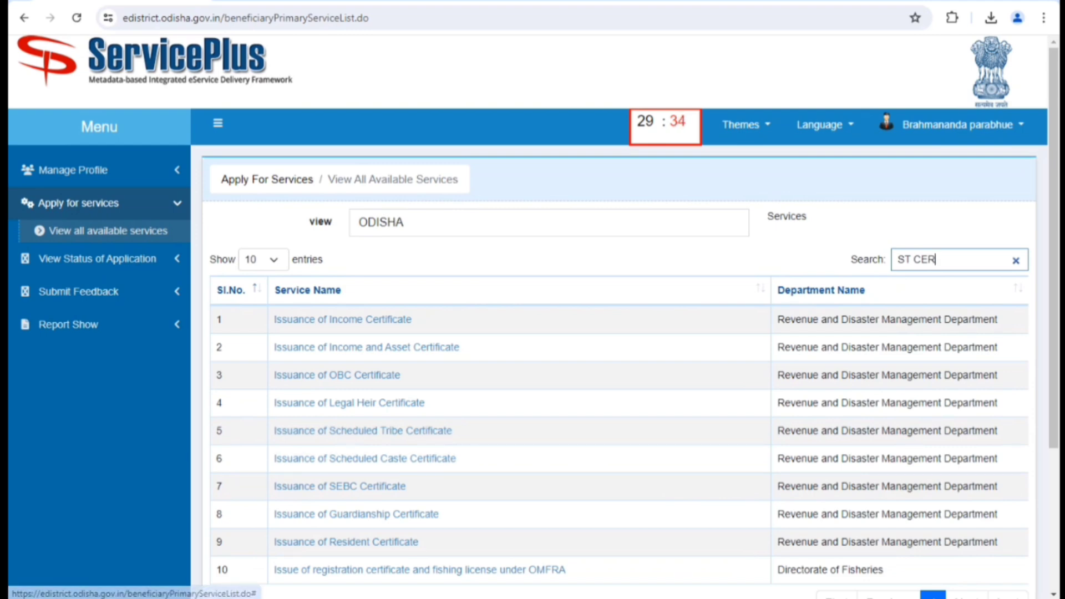
Clear the ST CER search and open the application form for the Issuance of OBC Certificate service.
key("BackSpace")
key("BackSpace")
key("BackSpace")
key("BackSpace")
key("BackSpace")
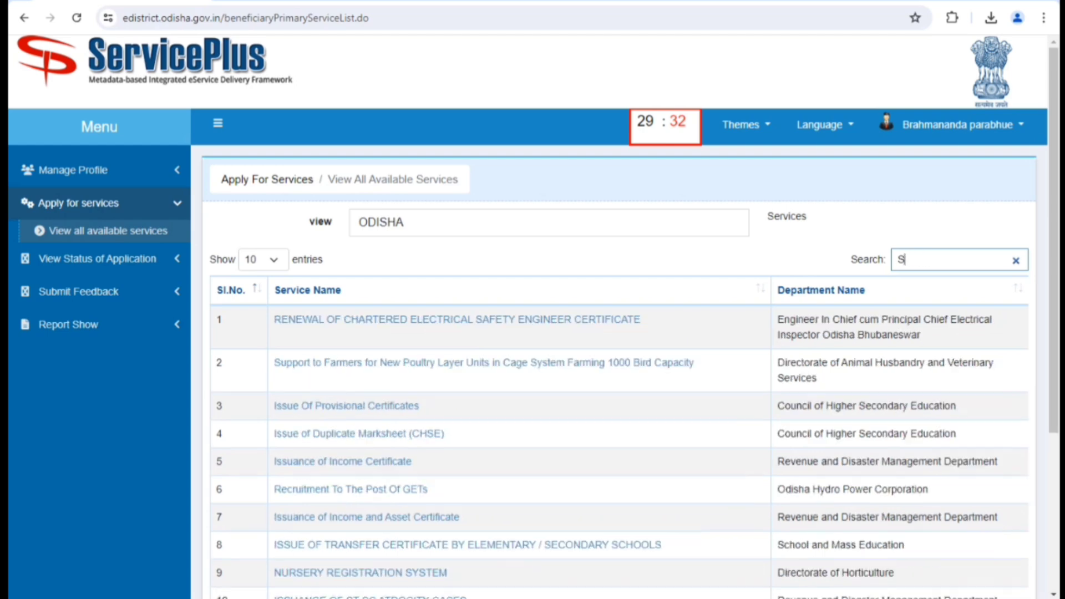
type("B")
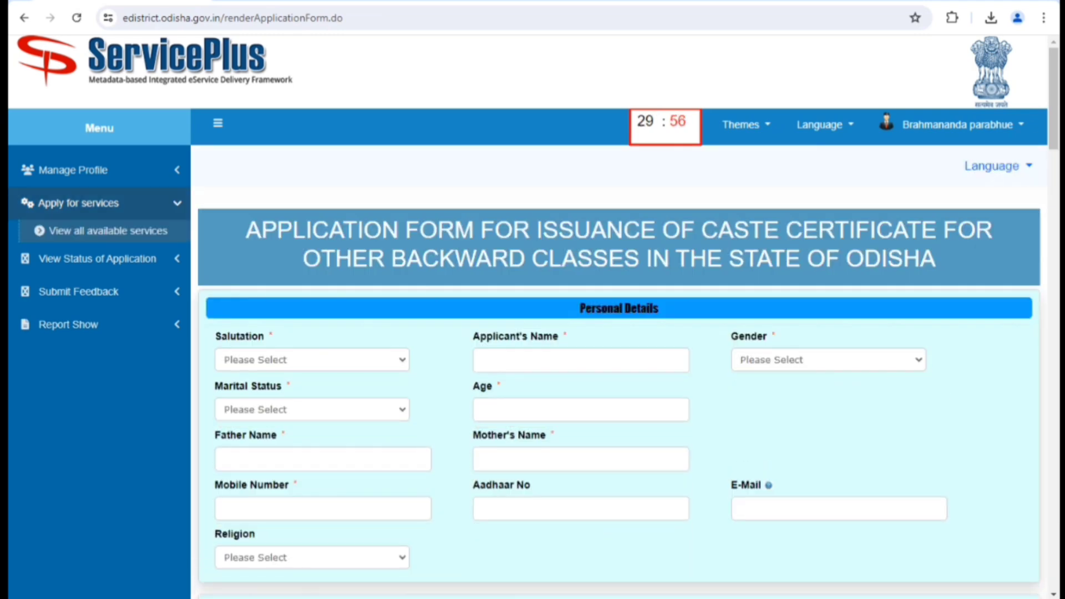
Set the Salutation to Shri and the Gender to Male in Personal Details, pointing out the Applicant's Name field.
scroll(619, 333, "down", 3)
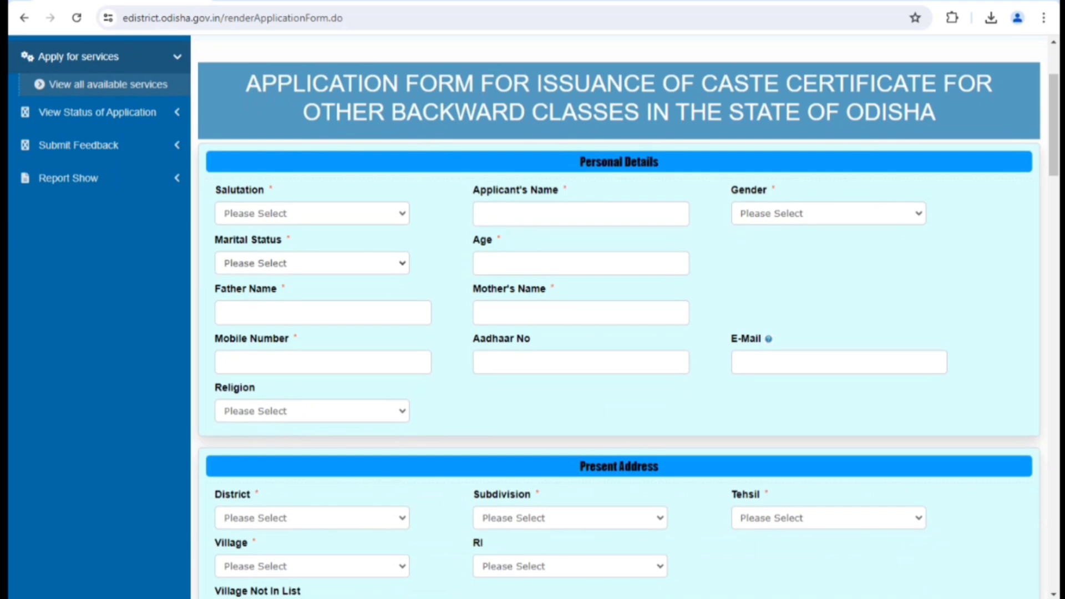
left_click(312, 213)
key("Return")
left_click_drag(473, 190, 559, 191)
left_click(580, 214)
left_click_drag(731, 191, 775, 191)
left_click(828, 213)
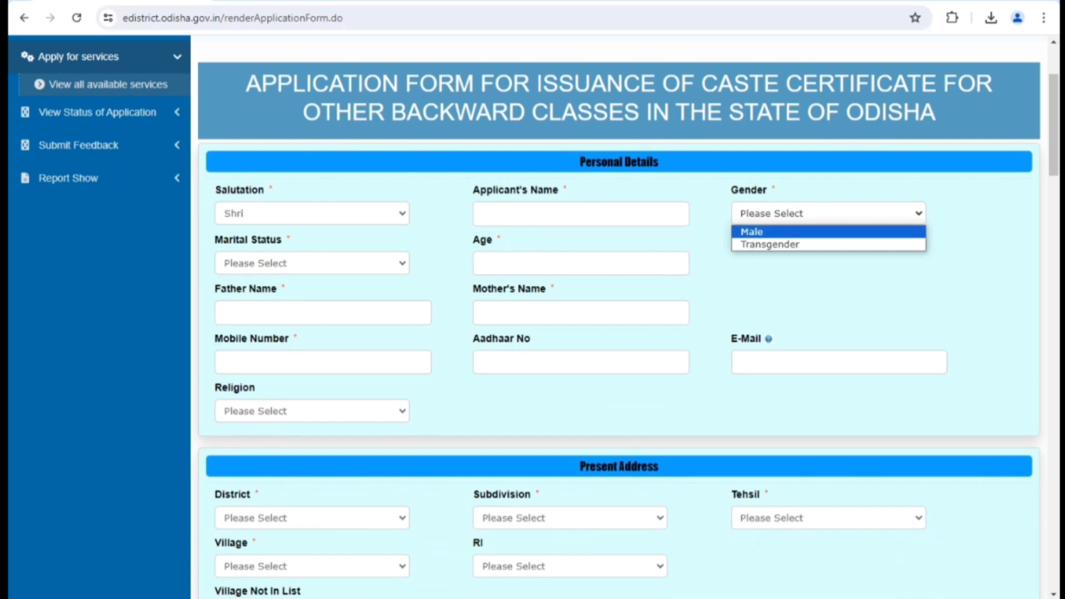
left_click(777, 232)
Set the applicant's Marital Status to Unmarried and enter 27 as the Age.
left_click_drag(228, 239, 289, 239)
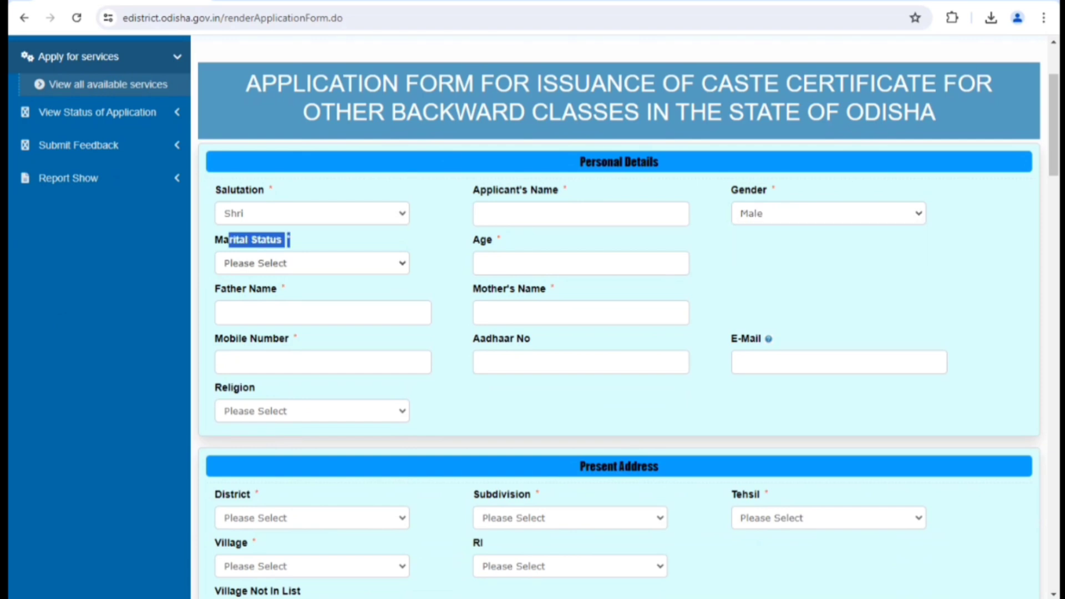
left_click(312, 263)
left_click(249, 294)
left_click(479, 263)
type("27")
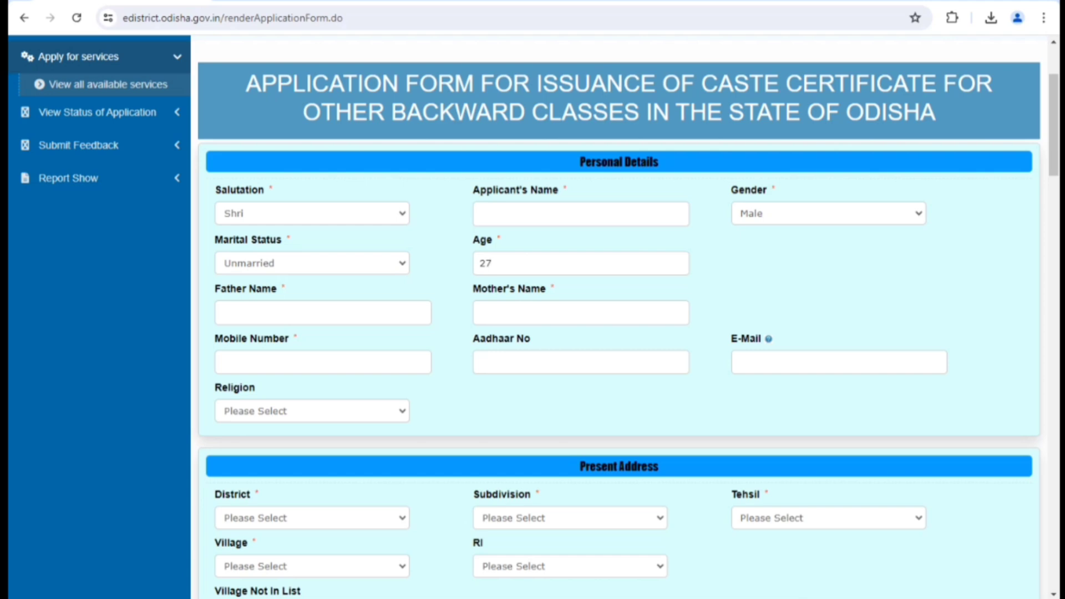
Highlight the Father Name, Mother's Name, Mobile Number and E-Mail labels and set Religion to Hindu.
left_click_drag(215, 288, 277, 289)
left_click(288, 290)
left_click_drag(549, 289, 473, 289)
left_click_drag(297, 338, 229, 339)
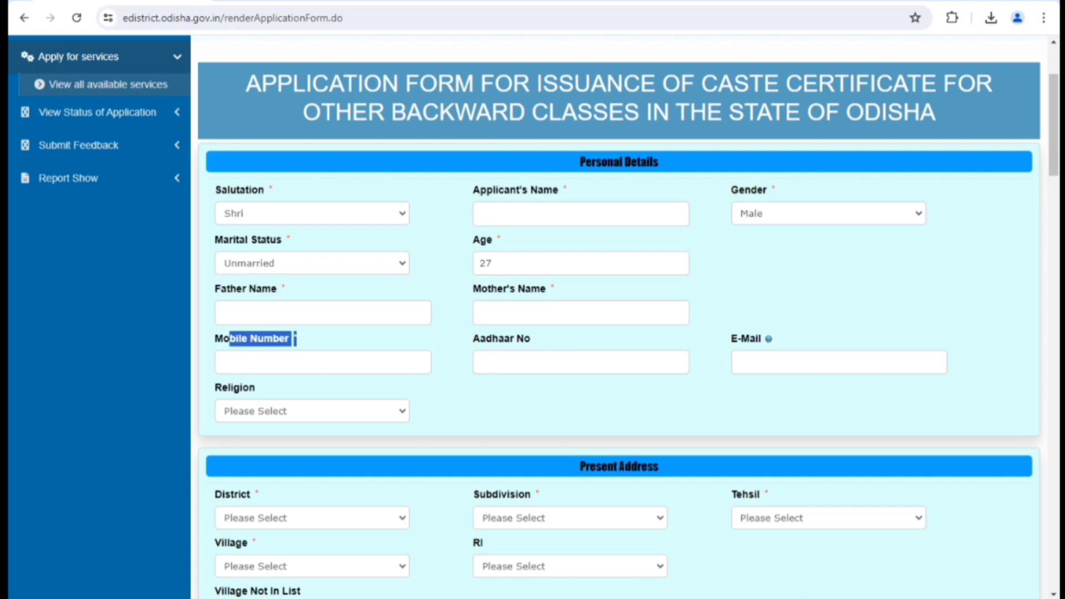
left_click(296, 338)
left_click_drag(731, 338, 774, 338)
left_click(774, 339)
left_click(311, 410)
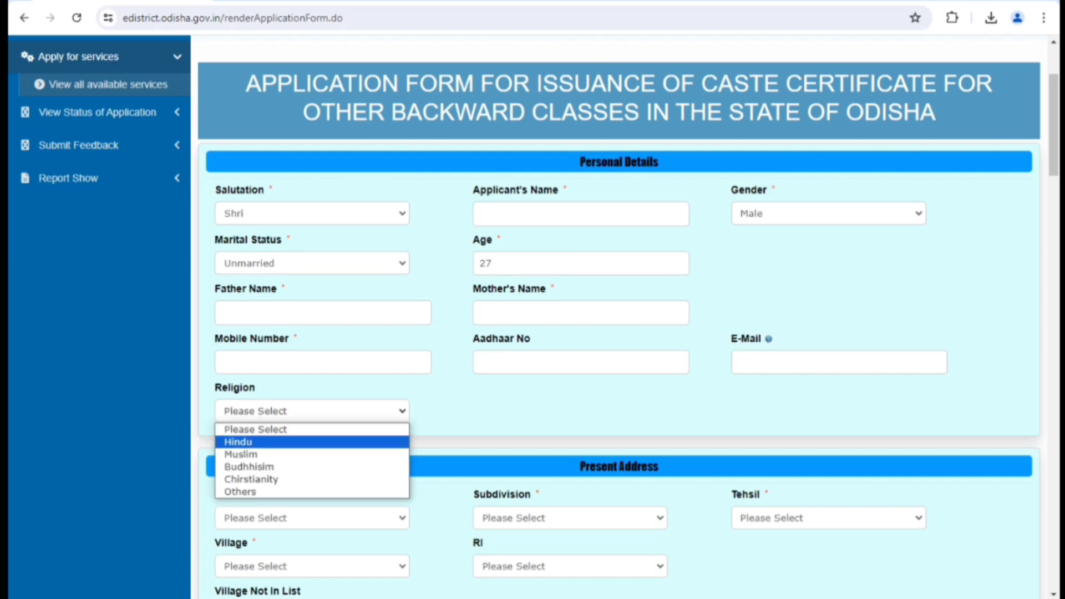
left_click(299, 440)
Examine the Present Address section and its list of districts without choosing one.
scroll(532, 316, "down", 1)
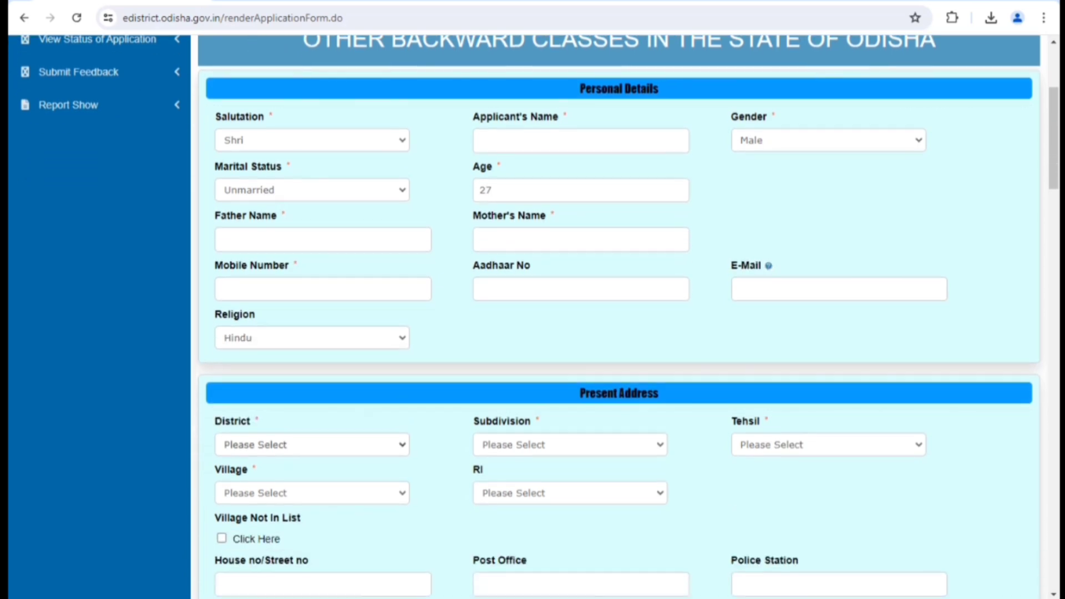
scroll(626, 316, "down", 6)
scroll(627, 316, "up", 3)
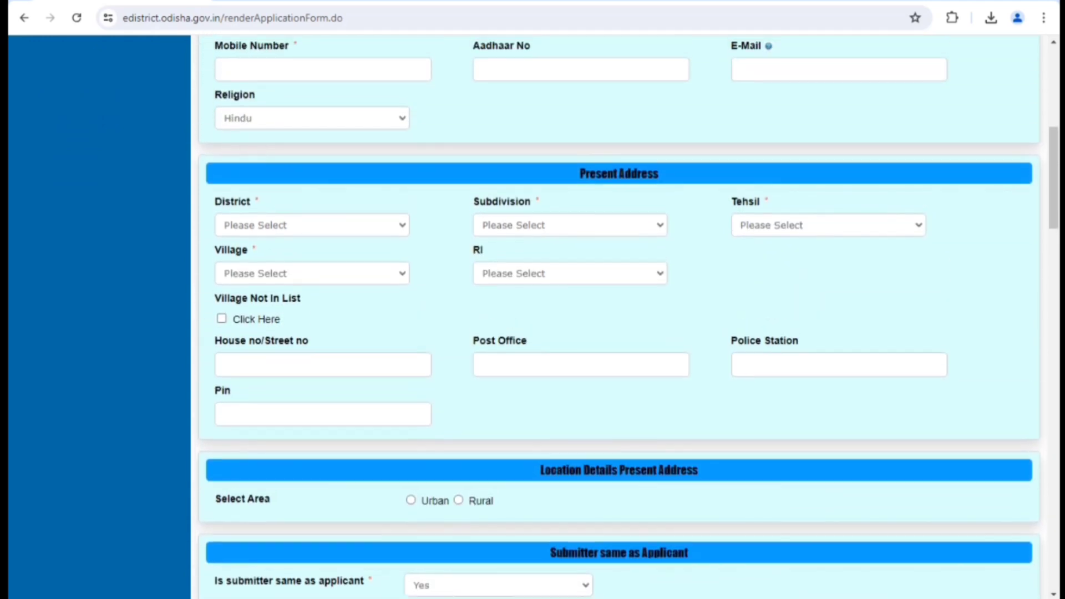
left_click_drag(579, 173, 659, 174)
left_click(312, 225)
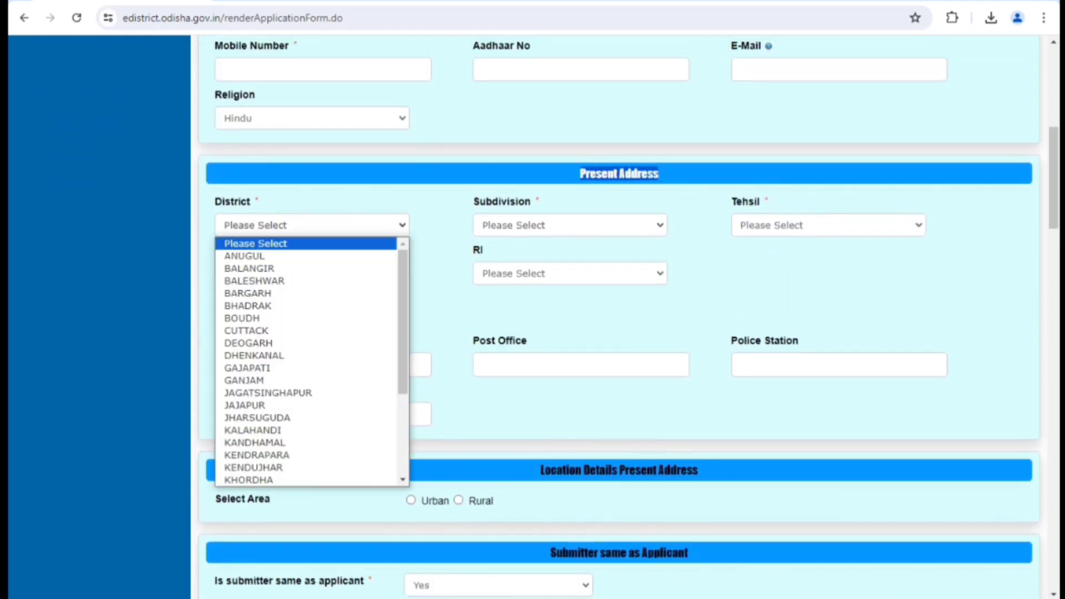
key("Escape")
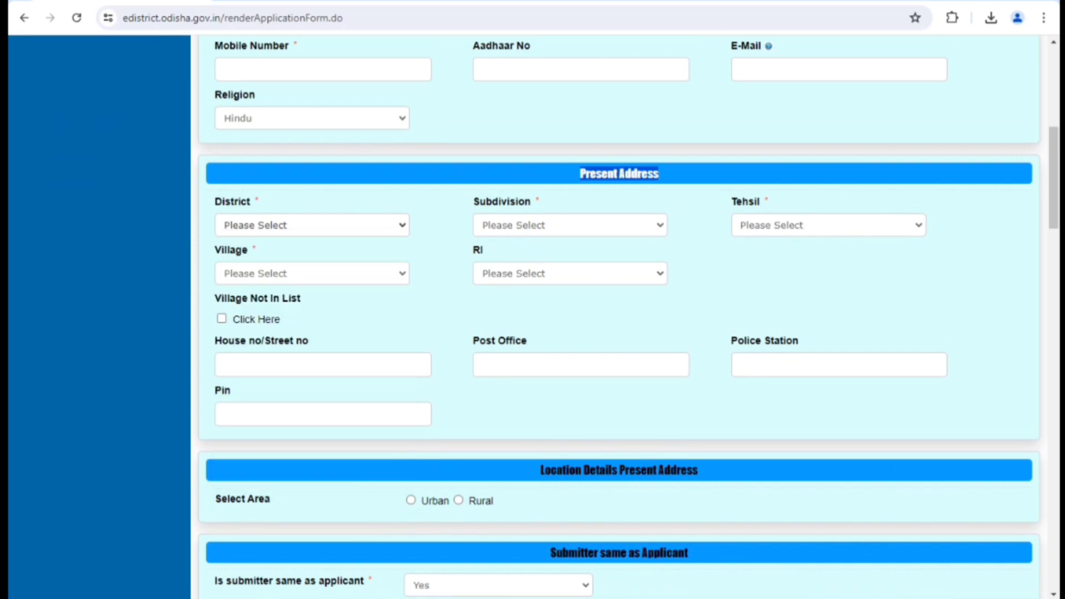
Set the Present Address to District BALANGIR, Subdivision Patnagarh and Tehsil Belpara.
left_click(569, 225)
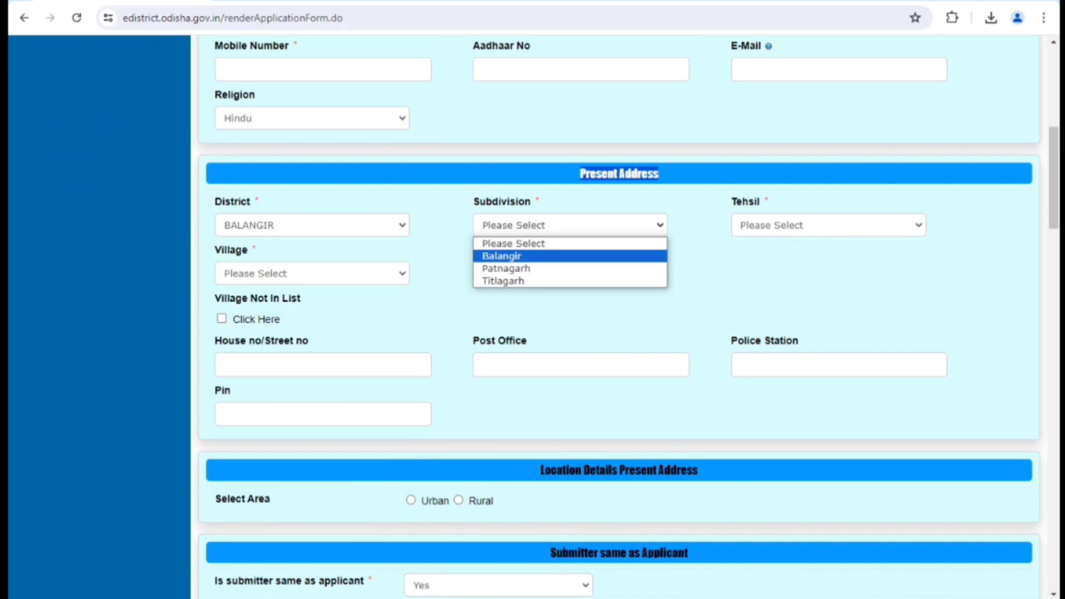
left_click(569, 269)
left_click(829, 225)
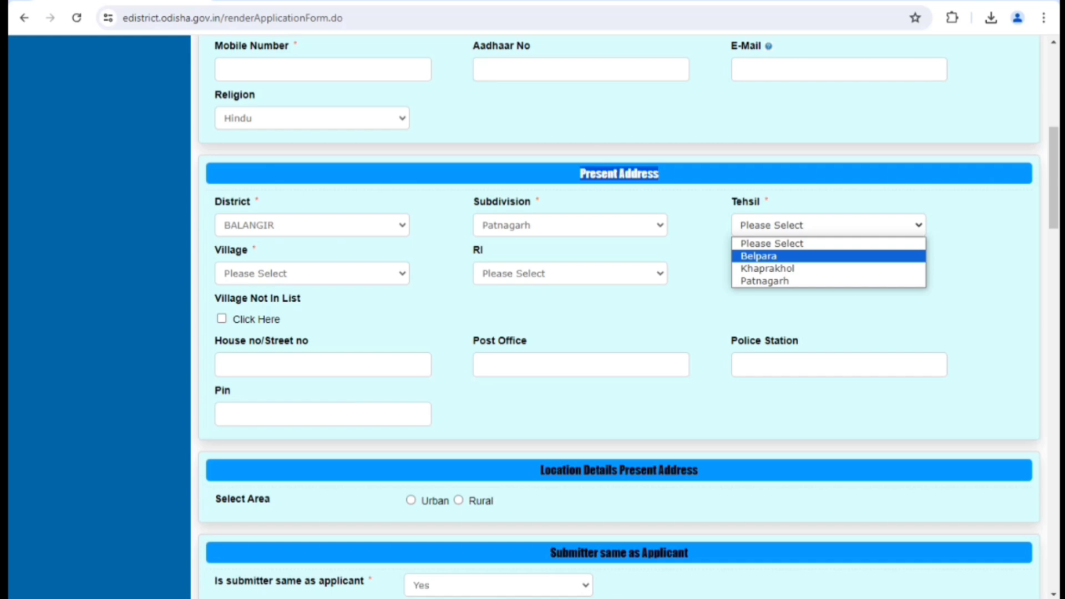
left_click(764, 280)
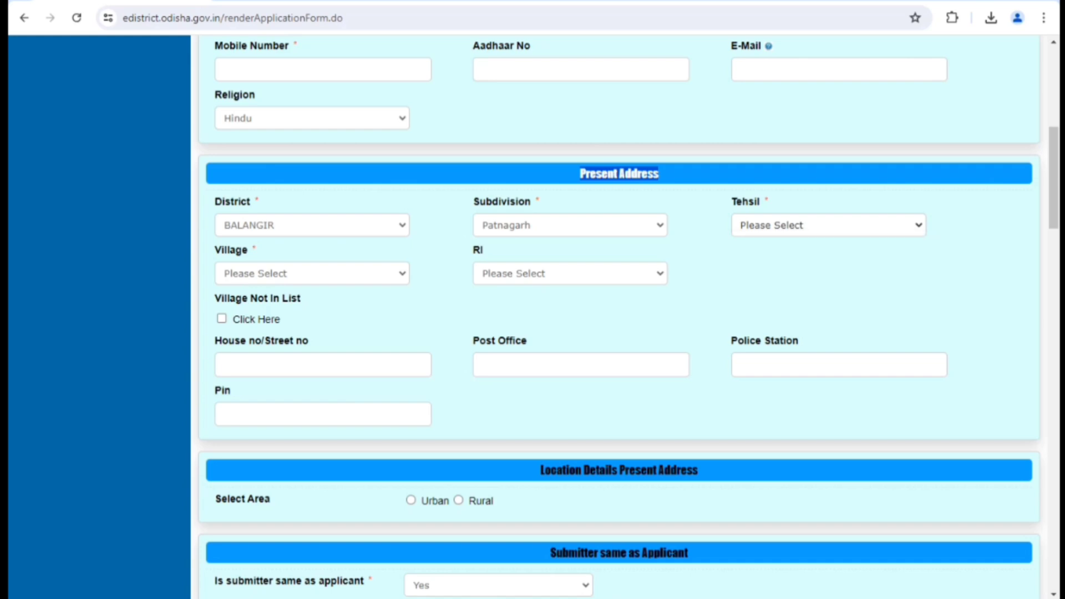
left_click(829, 224)
left_click(758, 256)
Set the Present Address Village to Kapani and its RI to Belapara.
left_click(312, 272)
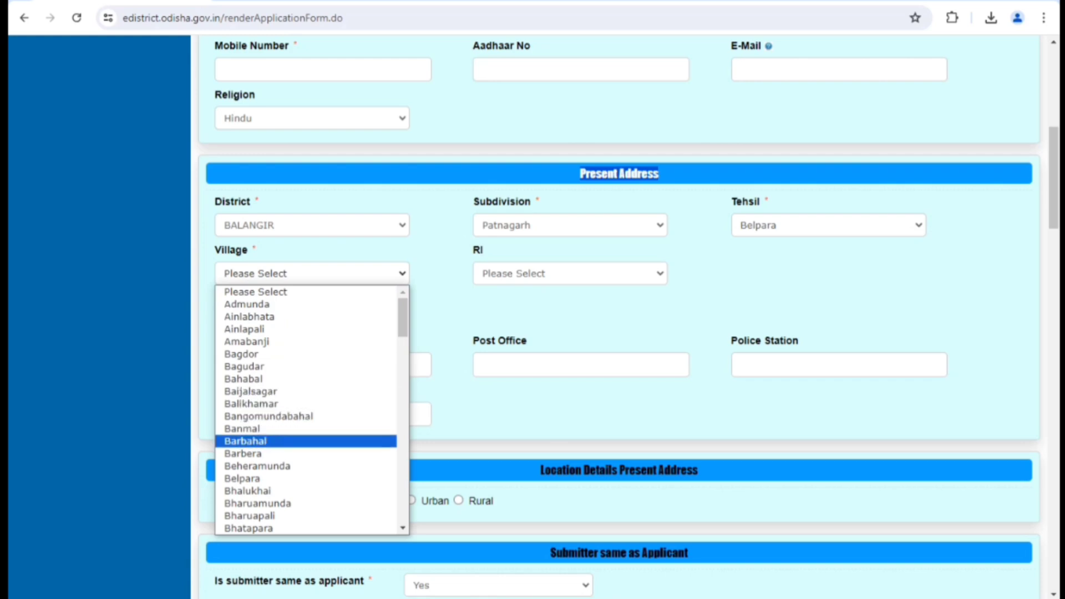
scroll(307, 410, "down", 4)
scroll(307, 422, "down", 10)
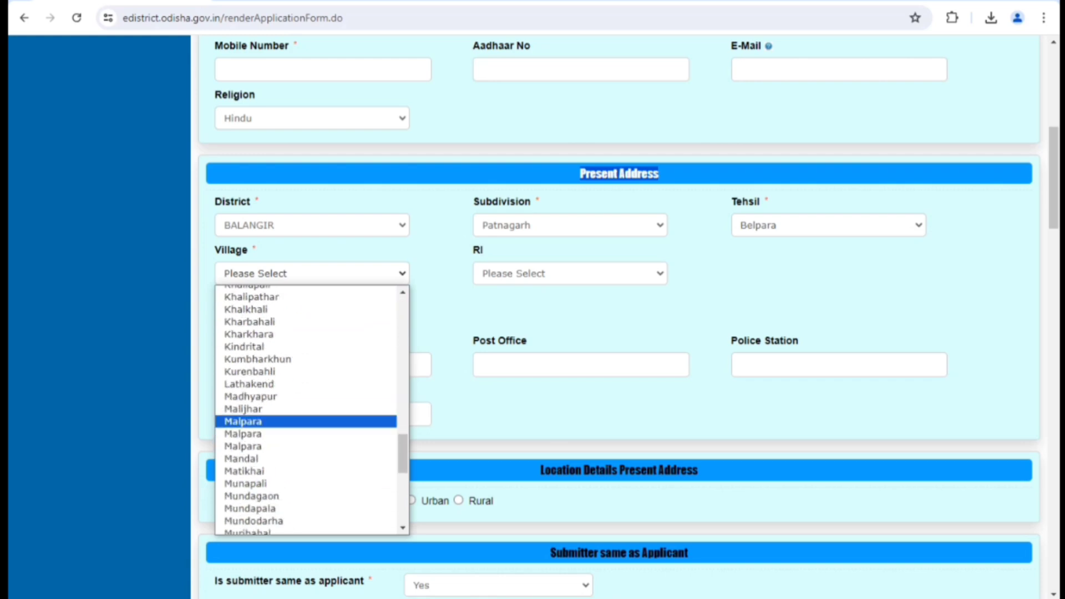
scroll(306, 444, "up", 3)
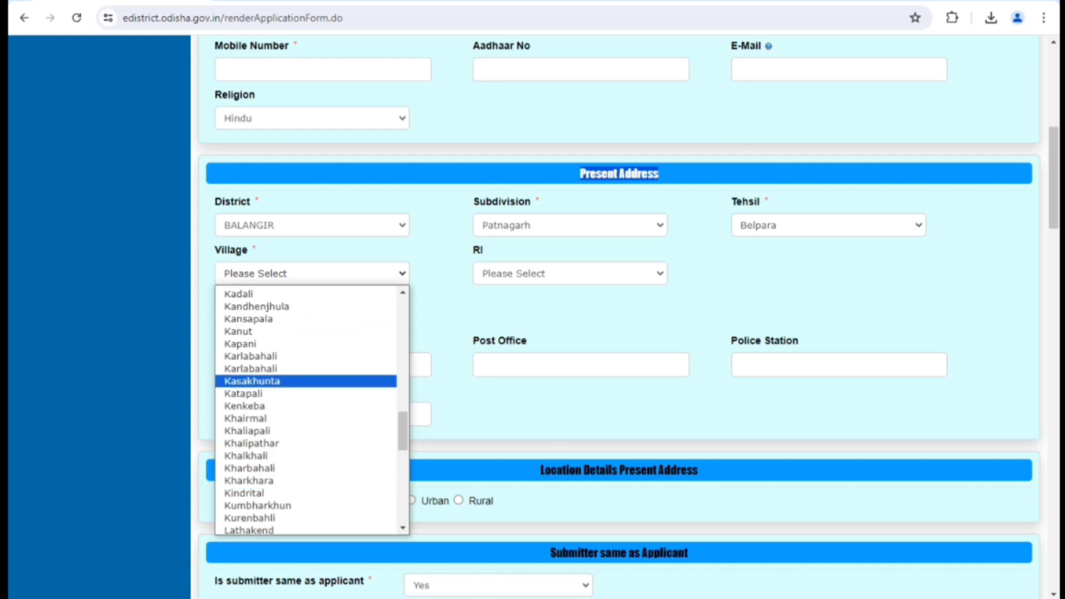
left_click(312, 273)
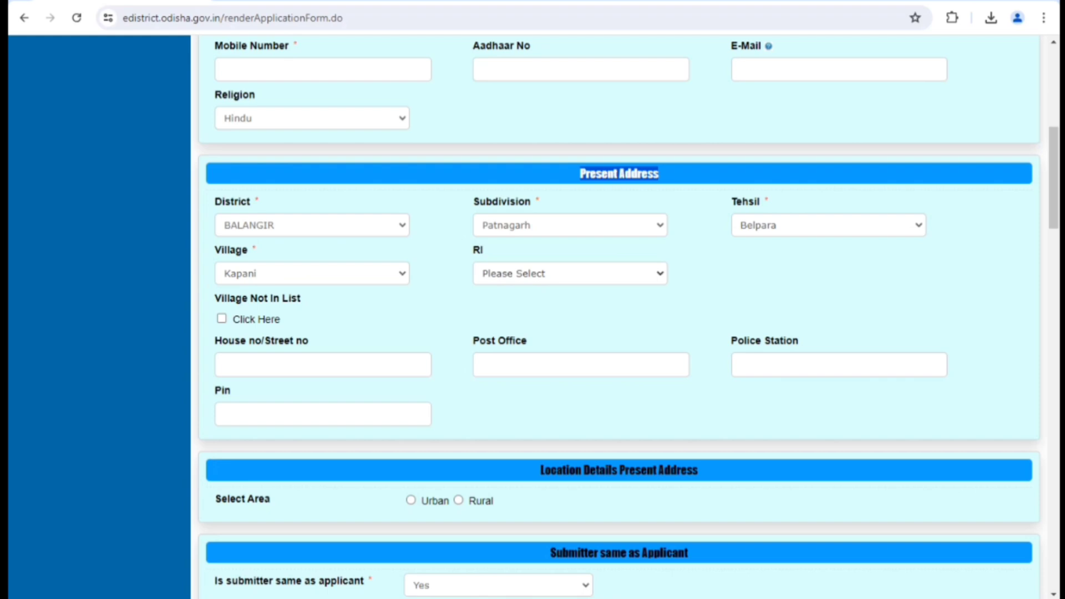
left_click(570, 273)
left_click(510, 304)
Point out the House no/Street no, Post Office, Police Station and Pin fields in Present Address without filling them in.
left_click_drag(240, 341, 311, 341)
left_click(288, 365)
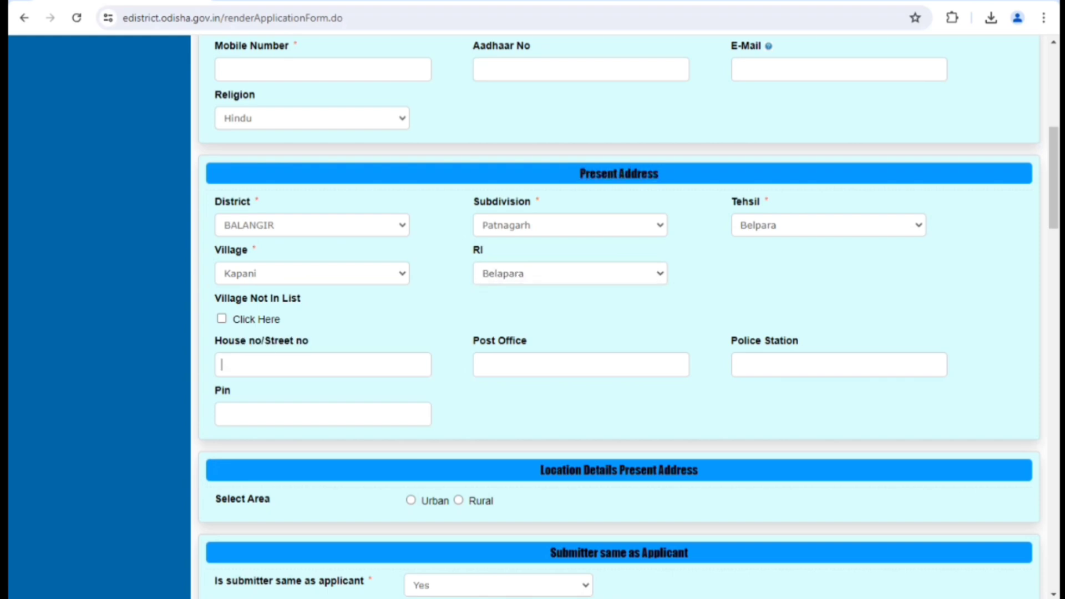
left_click_drag(479, 341, 528, 340)
left_click(527, 364)
left_click_drag(748, 341, 799, 341)
left_click(804, 365)
left_click_drag(215, 390, 232, 390)
left_click(288, 414)
Set the present address location area to Rural, with District BALANGIR and Block DEOGAON.
left_click_drag(540, 470, 642, 470)
left_click(642, 472)
left_click(459, 501)
scroll(618, 316, "down", 5)
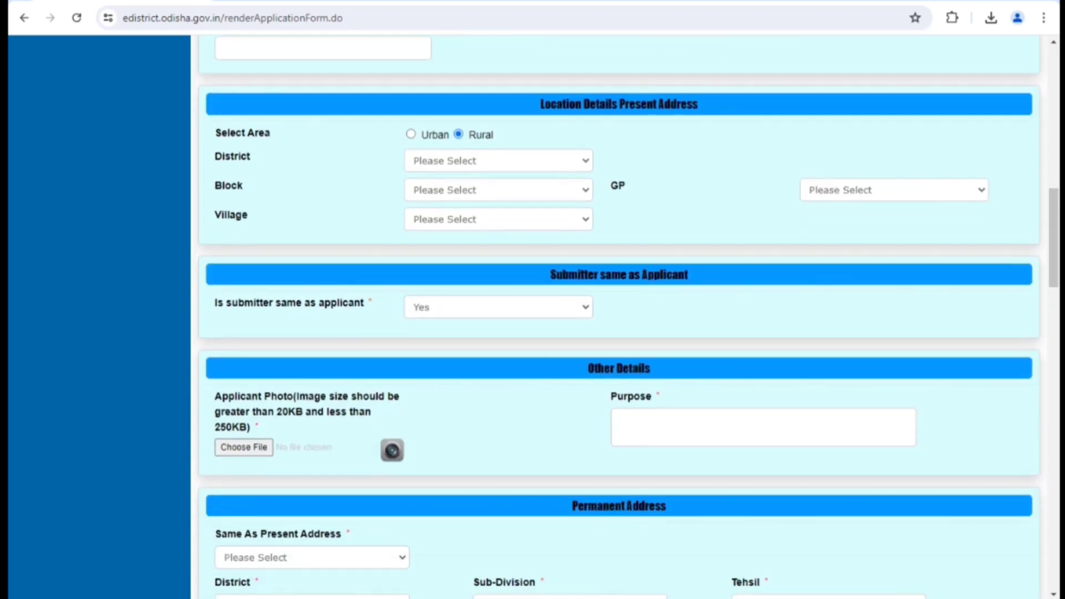
left_click(498, 161)
left_click(498, 160)
left_click(498, 191)
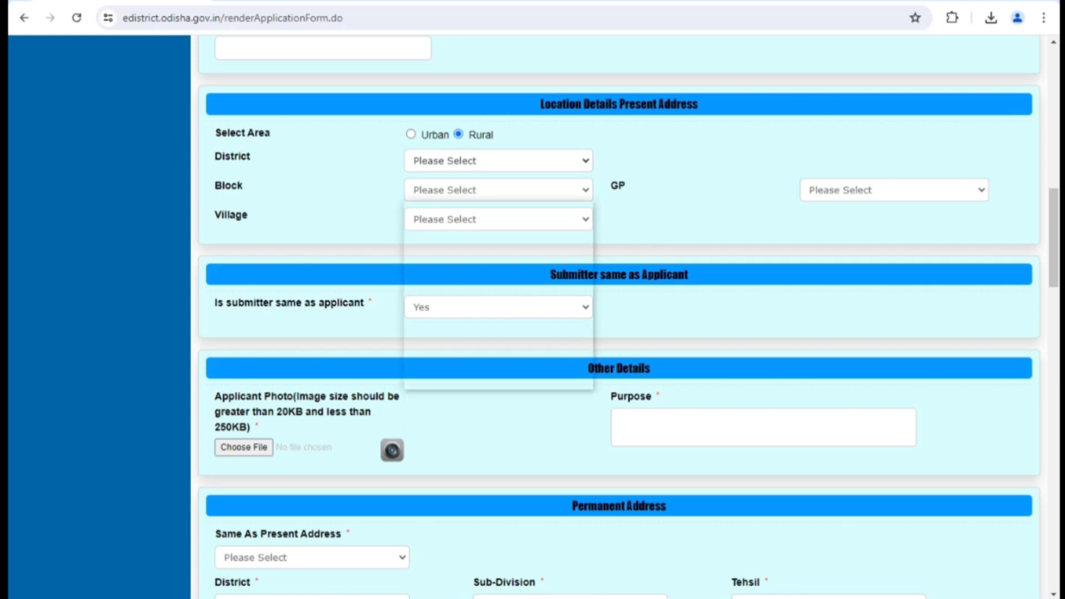
left_click(498, 270)
Set the present address location's GP to DESANDH and its Village to Bhalukund.
left_click(894, 189)
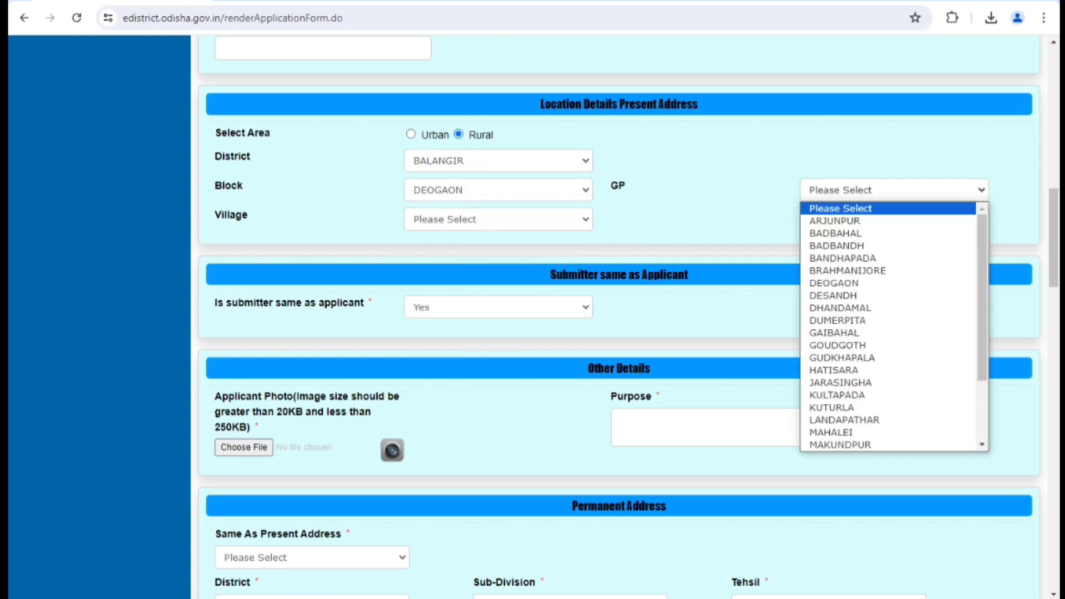
left_click(887, 295)
left_click(499, 219)
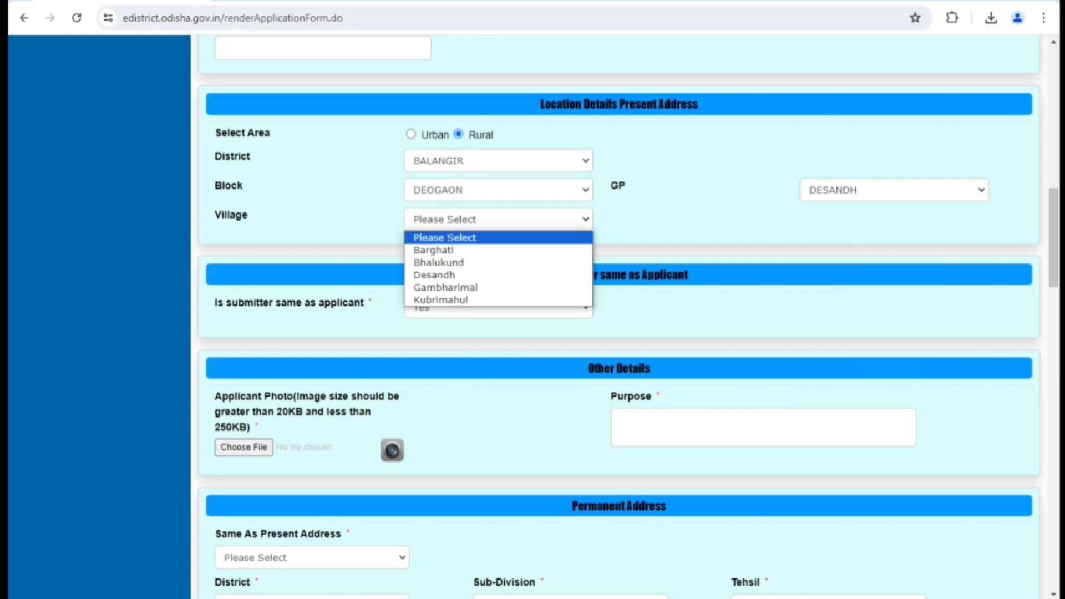
left_click(471, 262)
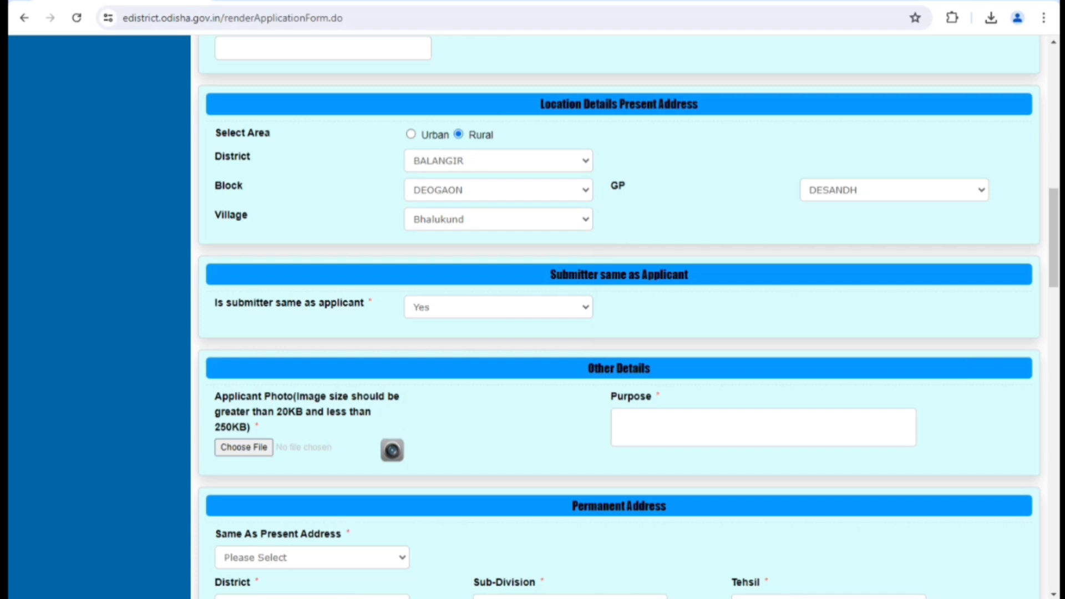
Point out the Applicant Photo upload and the Purpose field in Other Details.
left_click_drag(400, 397, 307, 397)
left_click(308, 397)
left_click(244, 447)
left_click(587, 400)
left_click_drag(617, 397, 660, 397)
left_click(660, 397)
Set Same As Present Address to Yes in the Permanent Address section.
scroll(660, 397, "down", 3)
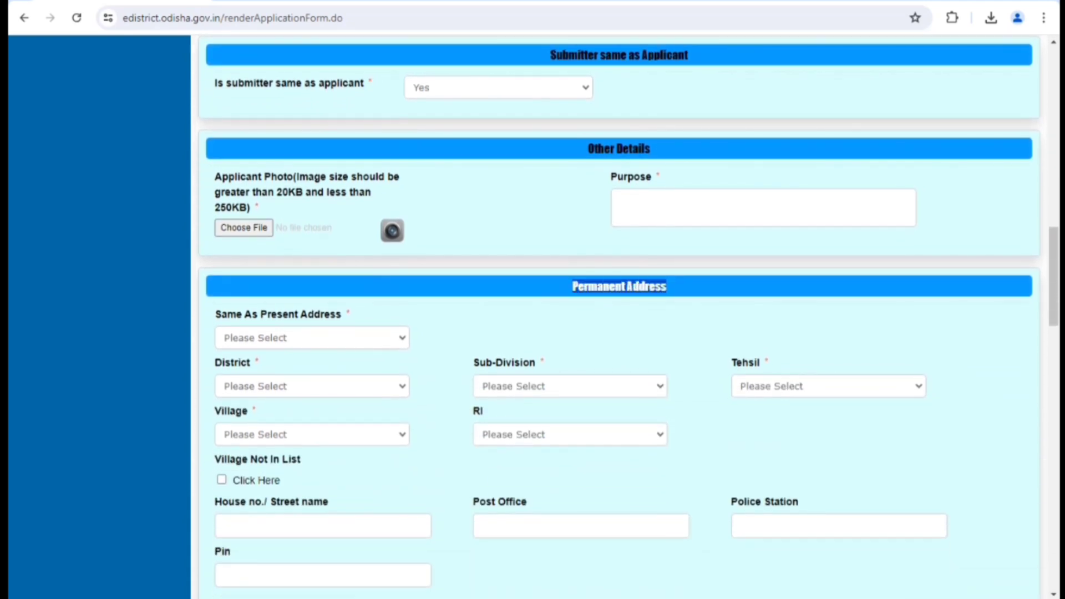
scroll(618, 316, "down", 1)
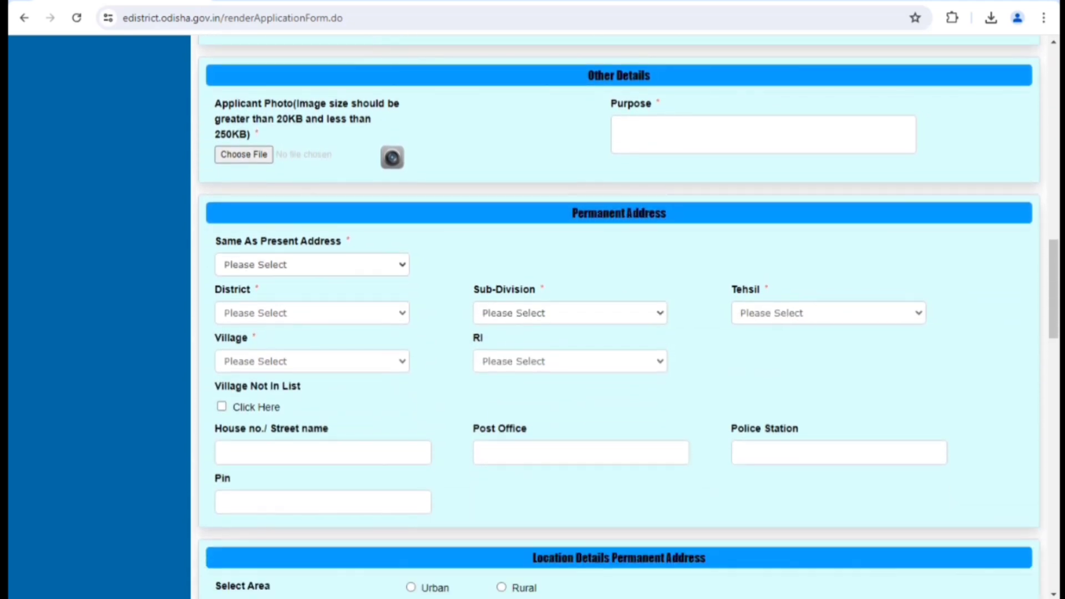
left_click(312, 265)
left_click(238, 295)
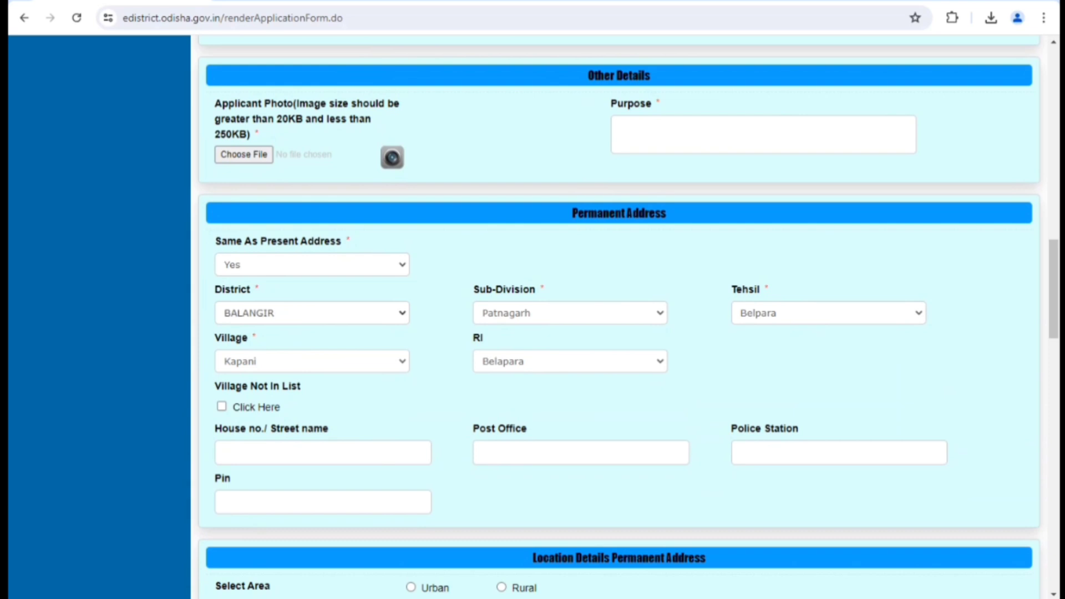
Switch Same As Present Address to No and return it to Yes.
left_click(312, 265)
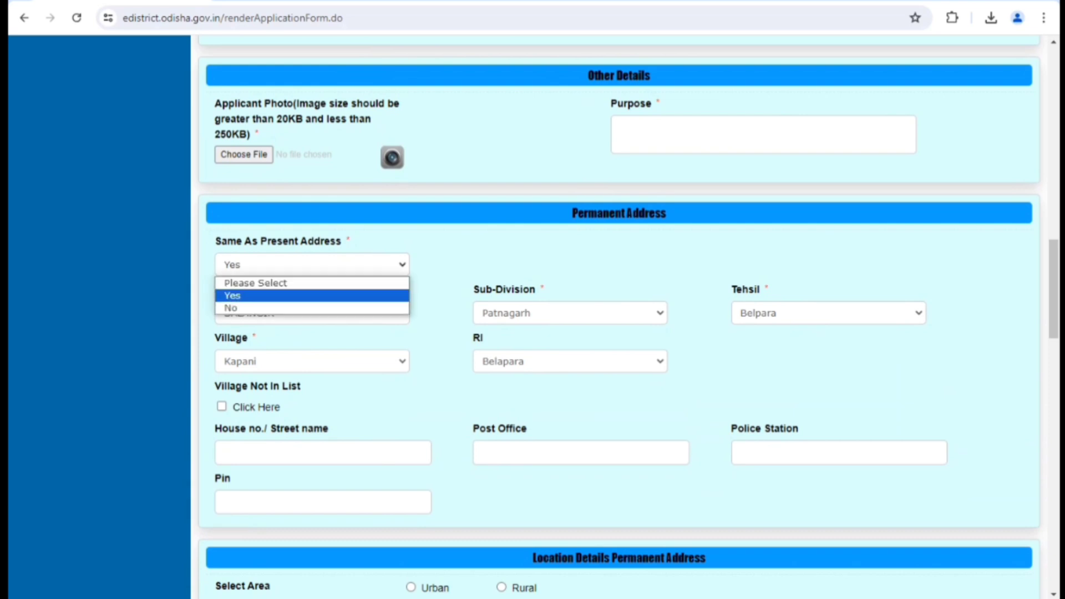
left_click(239, 307)
left_click(312, 264)
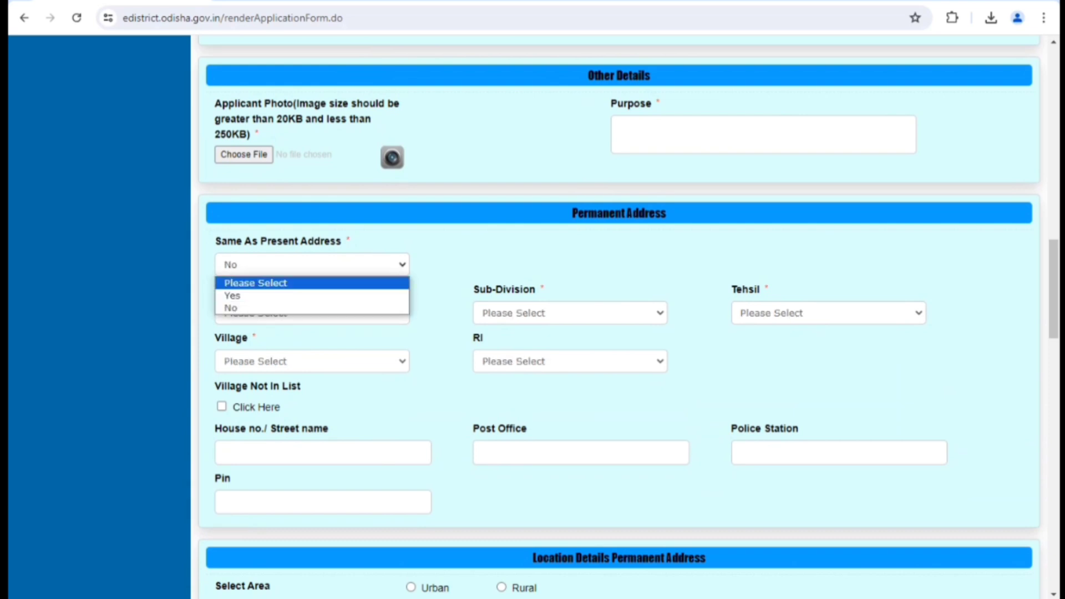
left_click(238, 295)
Point out the House no./Street name, Post Office, Police Station and Pin fields of the Permanent Address.
scroll(239, 295, "down", 1)
scroll(627, 310, "down", 3)
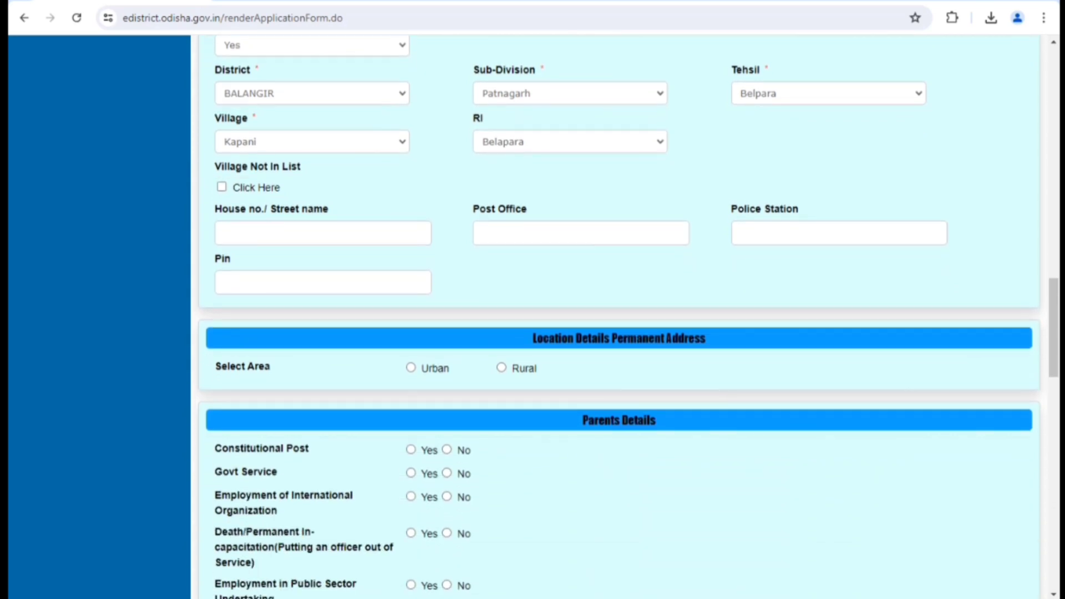
mouse_move(262, 209)
left_mouse_down()
mouse_move(329, 209)
mouse_move(249, 210)
left_mouse_up()
left_click(249, 233)
left_click_drag(474, 208, 527, 208)
left_click(479, 233)
left_click_drag(731, 209, 770, 208)
left_click_drag(215, 258, 231, 259)
left_click(222, 282)
Set the permanent address location area to Rural, with District BALESHWAR and Block BALIAPAL.
scroll(618, 316, "down", 3)
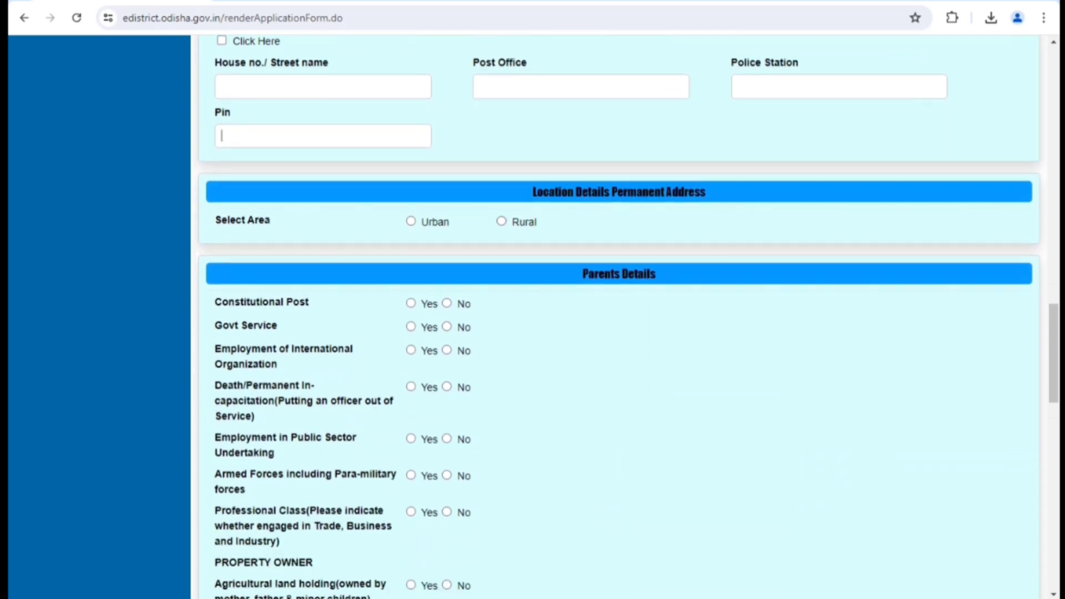
left_click_drag(532, 192, 707, 192)
left_click(666, 220)
left_click(501, 221)
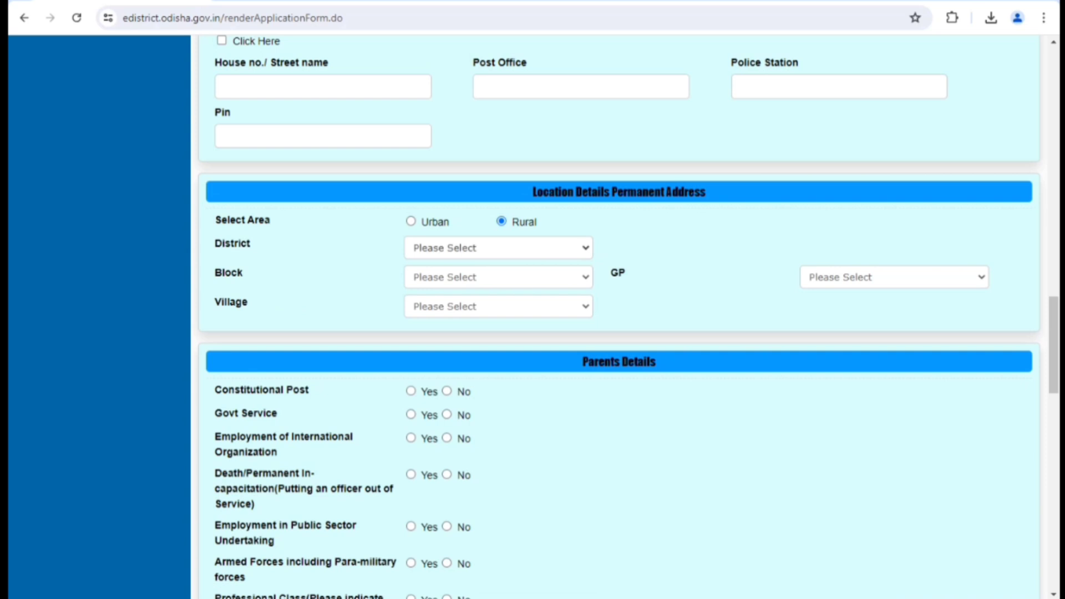
left_click(498, 248)
left_click(638, 308)
left_click(894, 277)
left_click(894, 277)
left_click(895, 277)
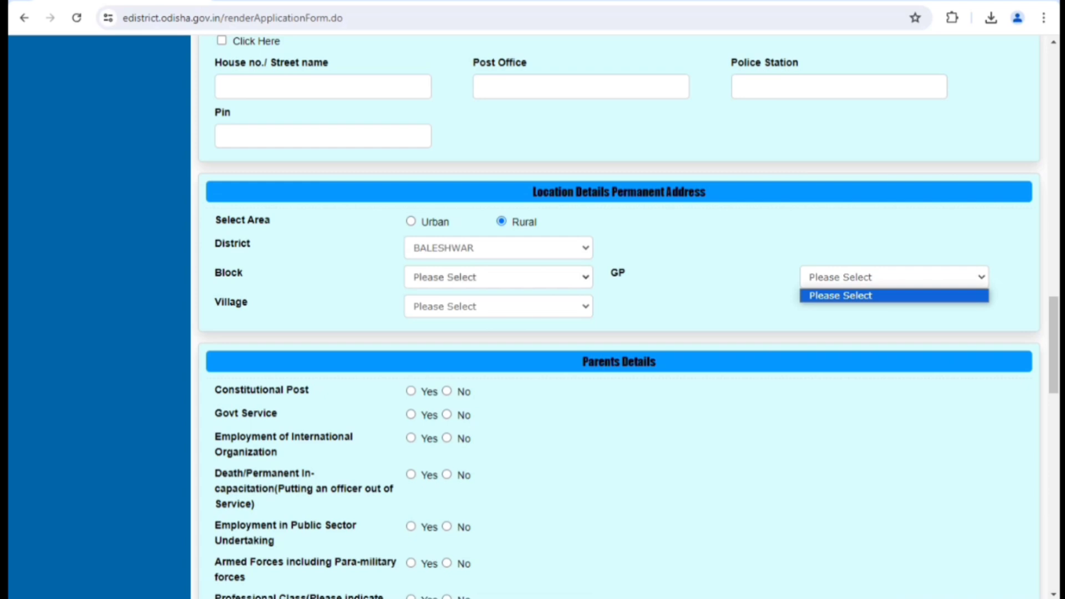
left_click(498, 278)
left_click(471, 333)
Set the permanent address location's GP to BETAGADIA and its Village to Dangapita.
left_click(894, 277)
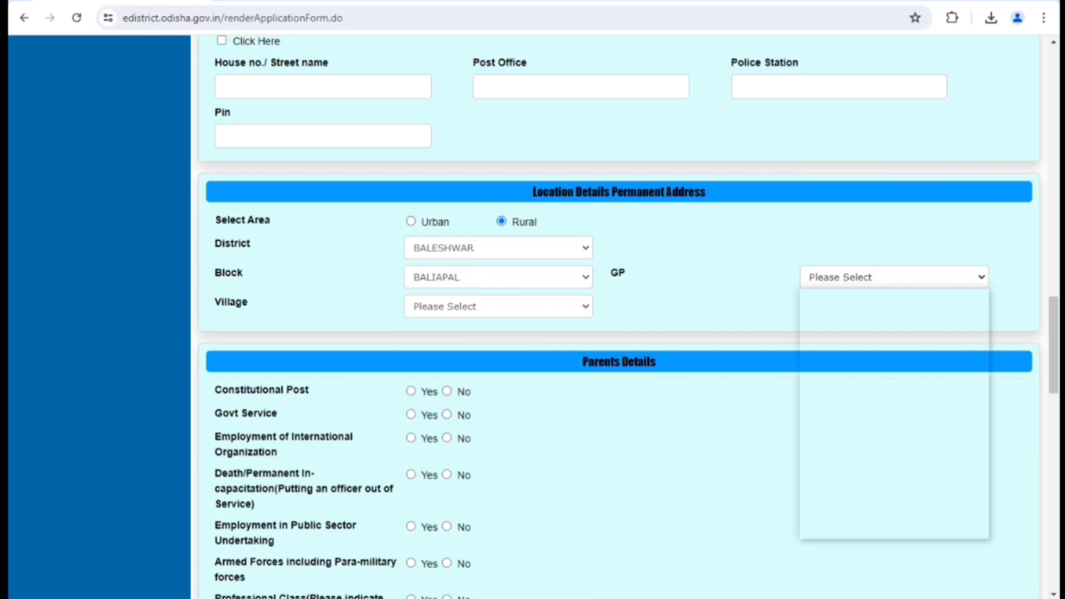
left_click(888, 416)
left_click(499, 306)
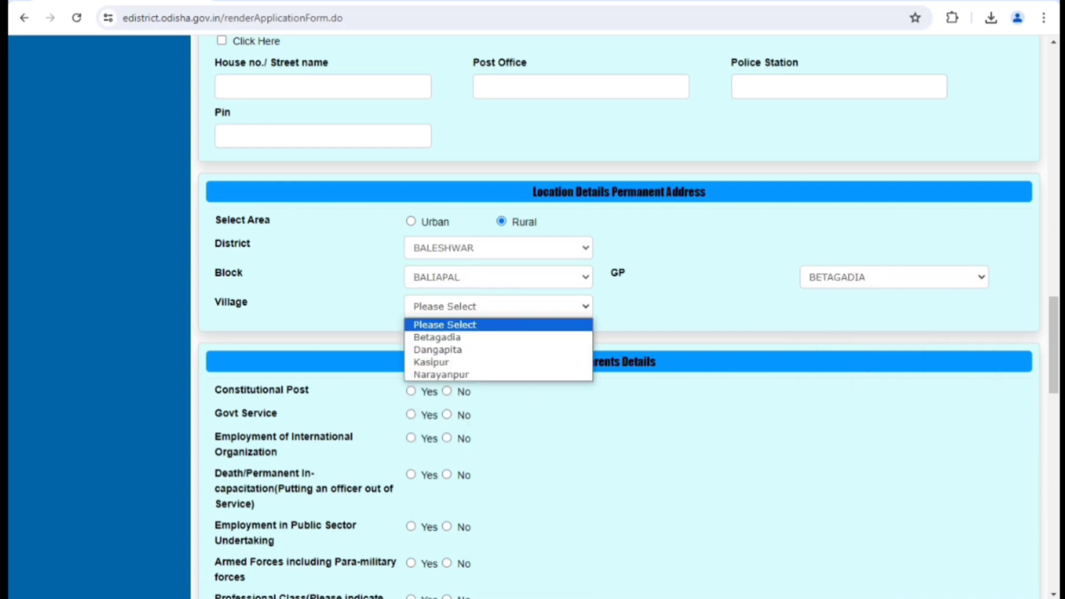
left_click(438, 349)
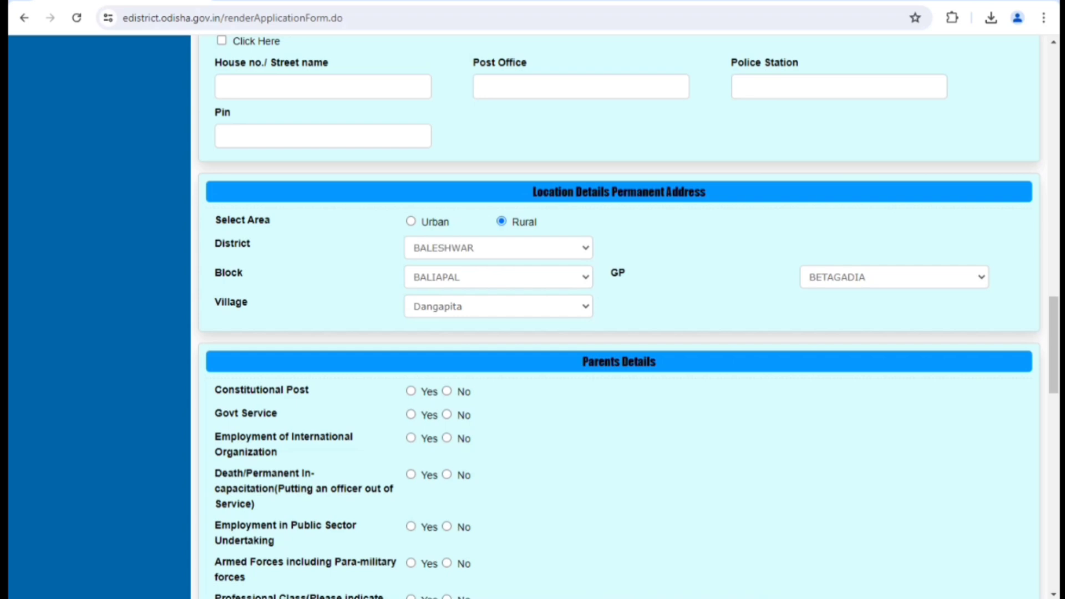
Answer No to every Parents Details question, from Constitutional Post through Income/Wealth.
scroll(619, 317, "down", 5)
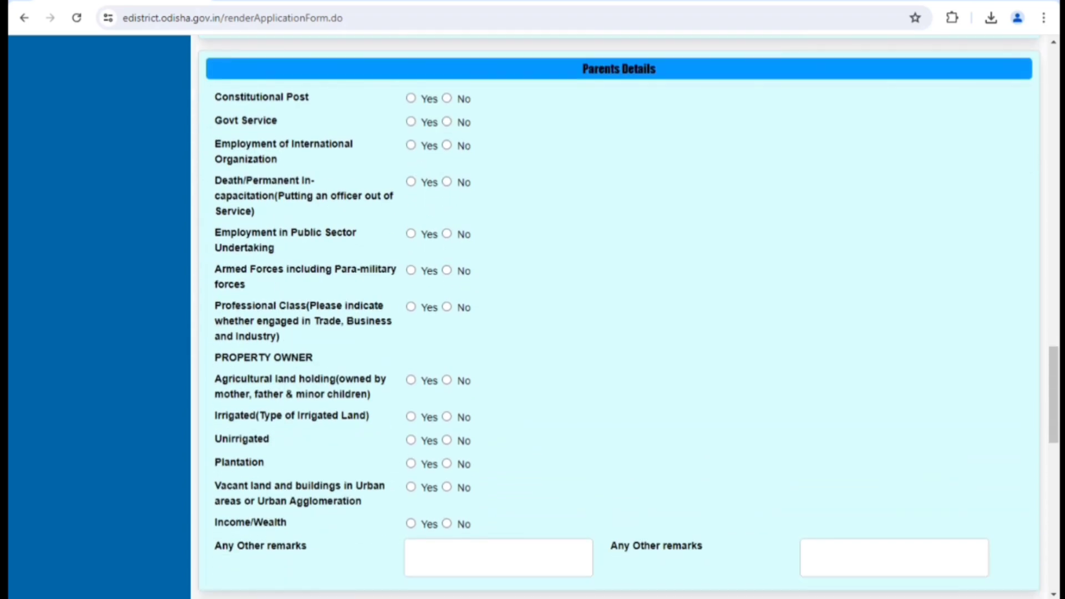
left_click(446, 98)
left_click(446, 122)
left_click(447, 145)
left_click(446, 182)
left_click(446, 233)
left_click(447, 270)
left_click(446, 307)
left_click(446, 380)
left_click(447, 416)
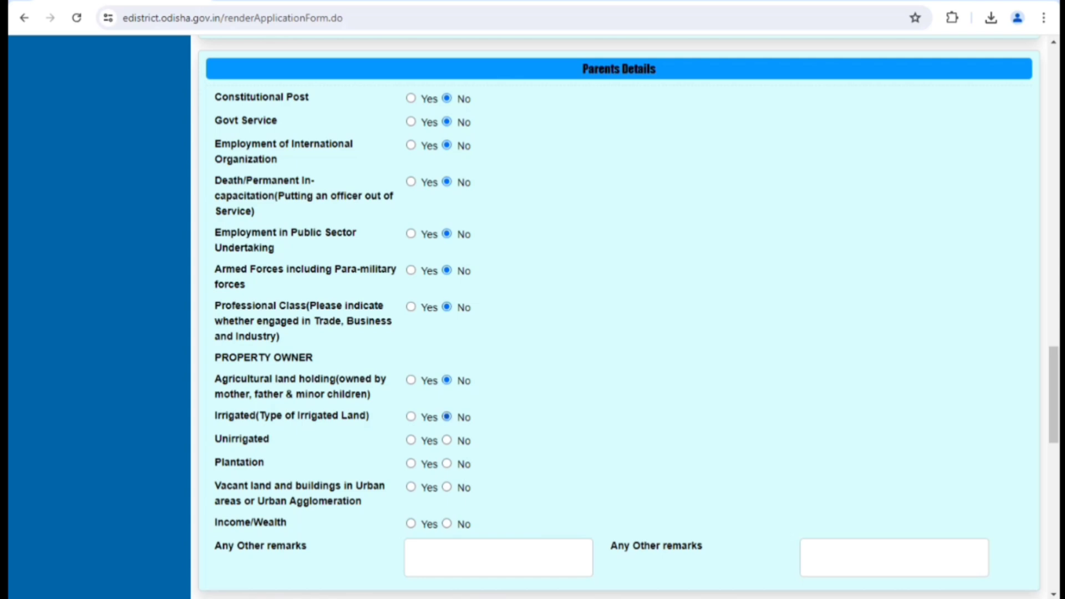
left_click(447, 440)
left_click(446, 463)
left_click(447, 486)
left_click(446, 523)
Examine the Caste, Resolution no and Resolution Date options in Caste Details without choosing any.
scroll(446, 523, "down", 4)
scroll(628, 316, "down", 2)
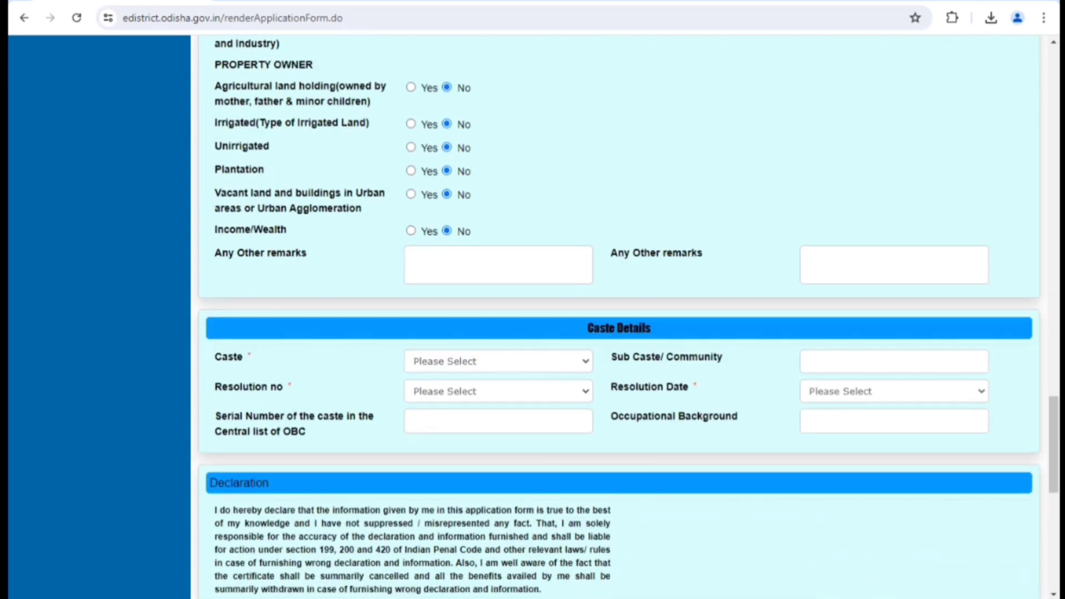
left_click_drag(221, 357, 245, 358)
left_click(246, 358)
left_click(488, 361)
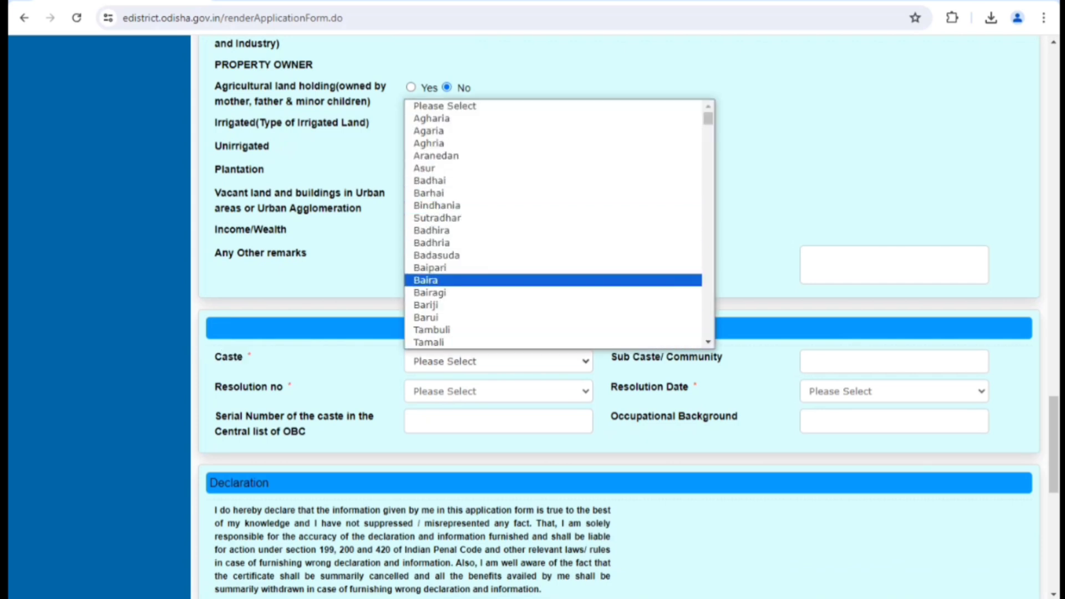
scroll(559, 224, "down", 10)
scroll(559, 225, "up", 3)
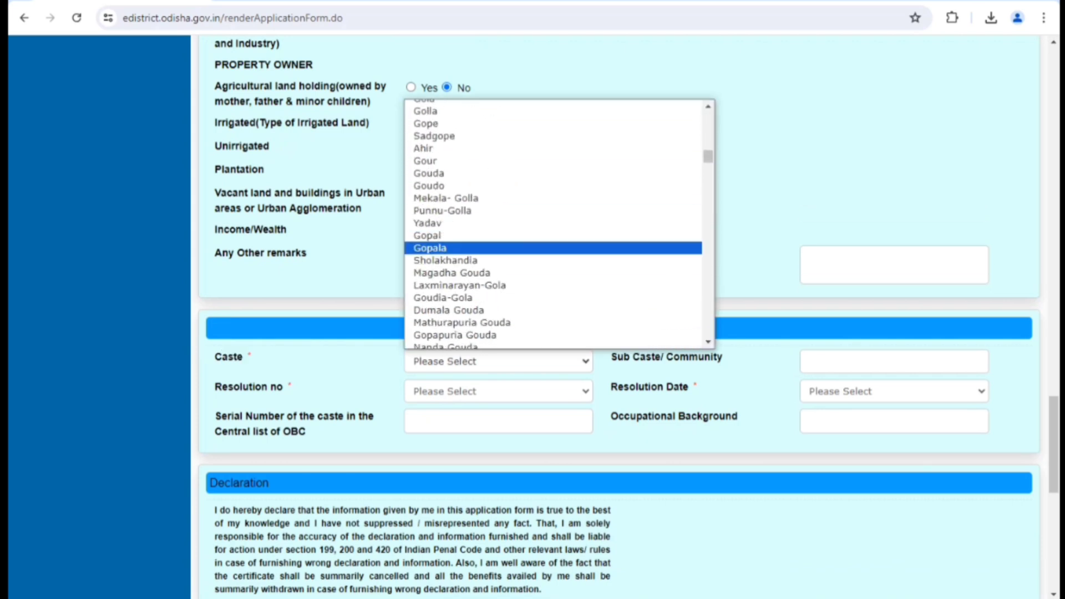
left_click(498, 361)
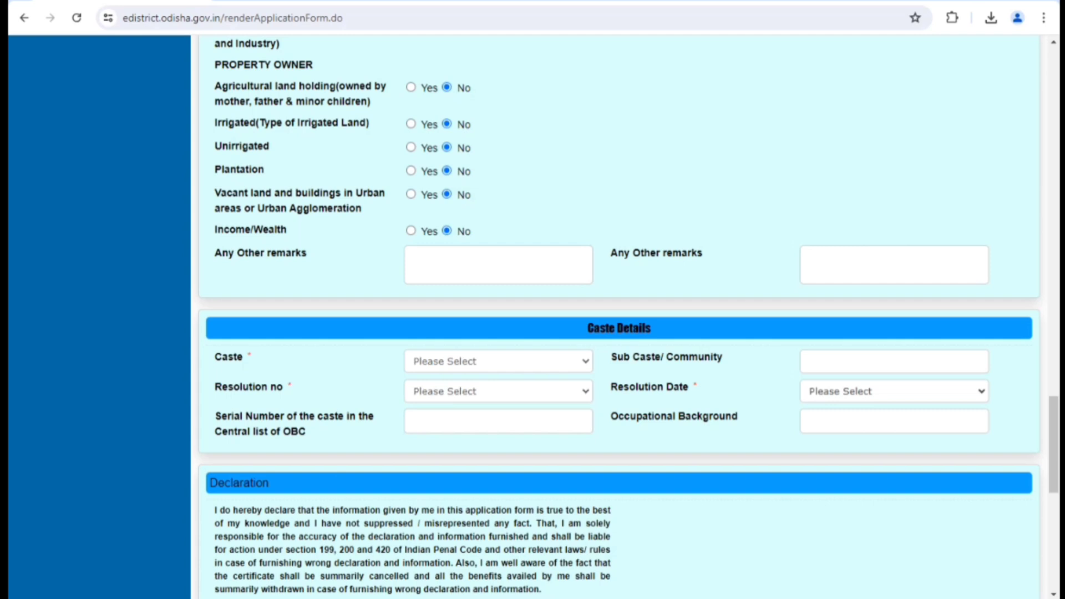
left_click(498, 392)
left_click(498, 391)
left_click(894, 392)
left_click(894, 391)
Complete the declaration with Place KAPANI and I Agree ticked, and enter the Word verification code.
scroll(627, 315, "down", 4)
left_click_drag(247, 405, 215, 405)
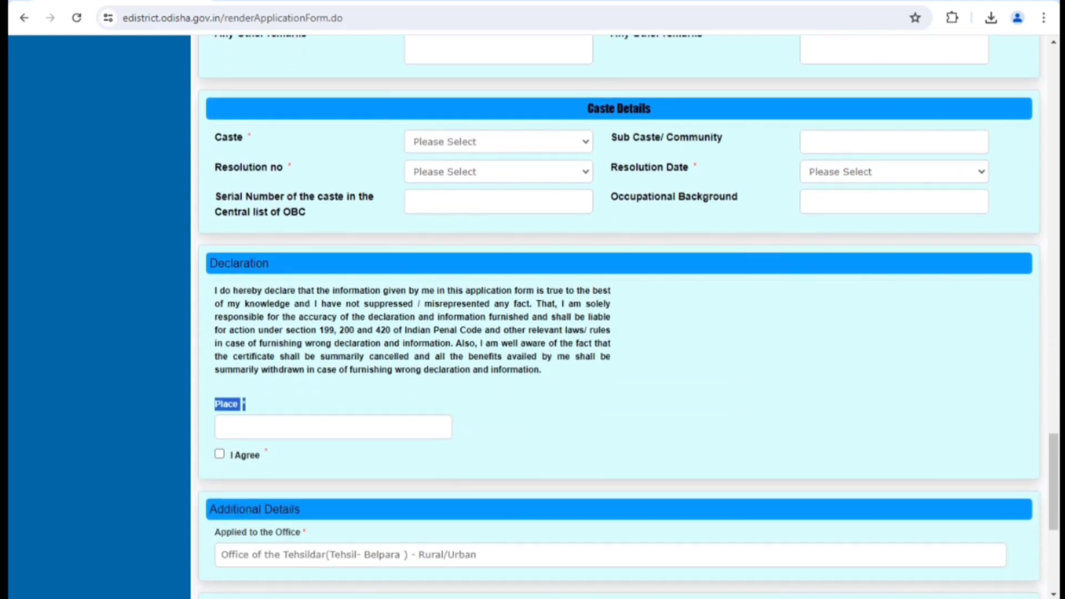
left_click(333, 427)
scroll(619, 316, "down", 3)
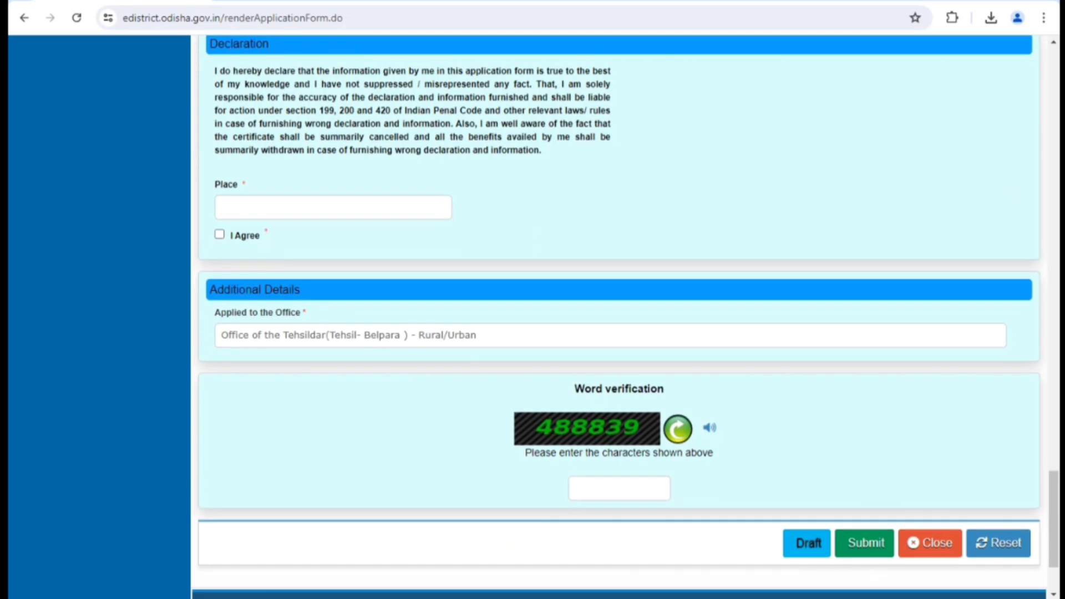
left_click(619, 488)
key("alt+Tab")
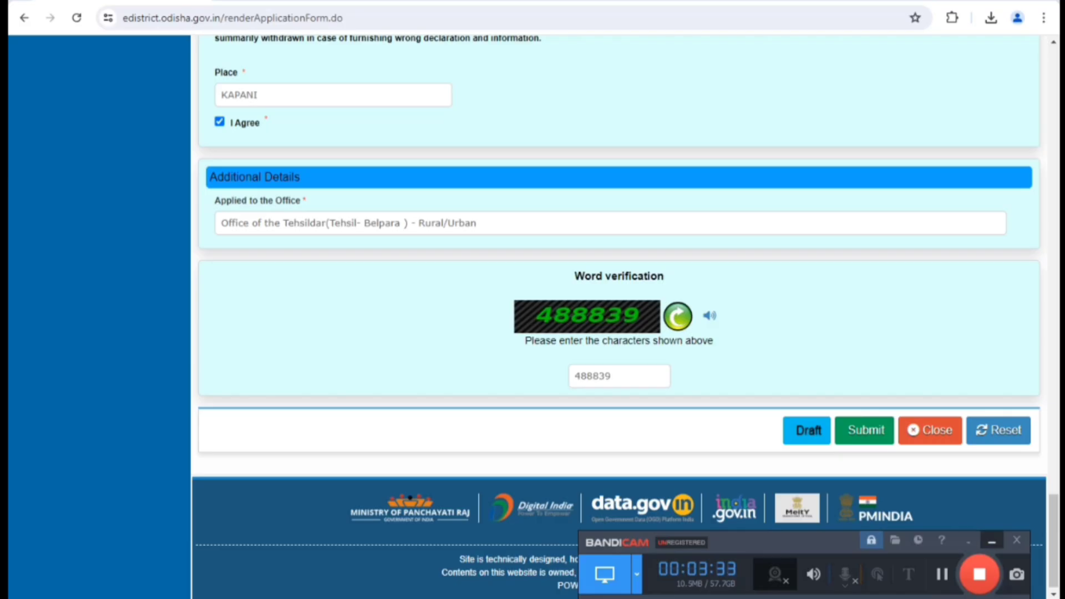
key("alt+Tab")
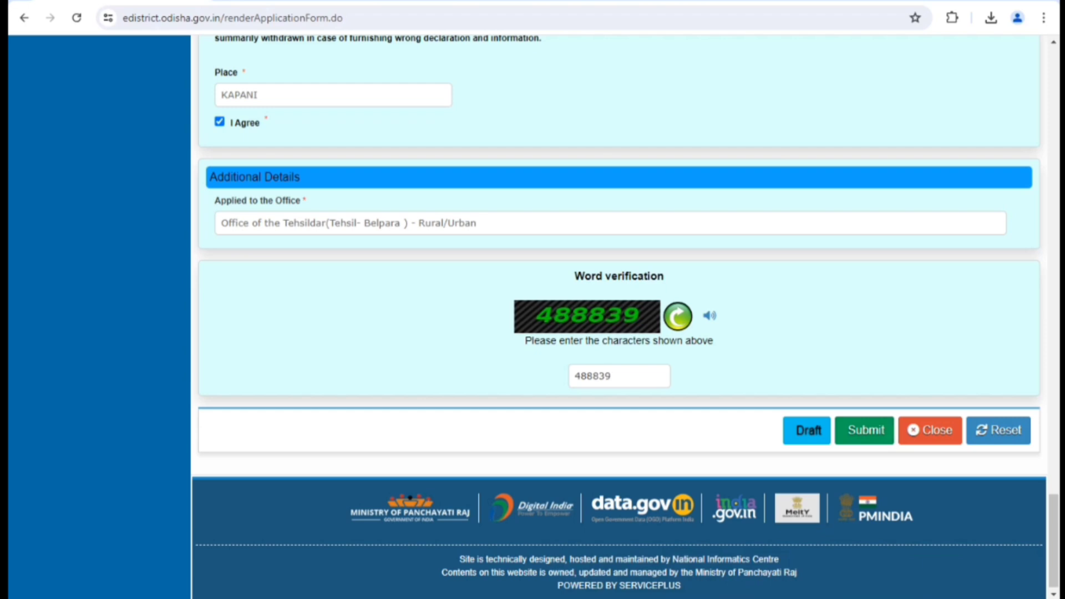
Submit the completed form, review the entered details in the preview and proceed to attaching the annexures.
key("alt+Tab")
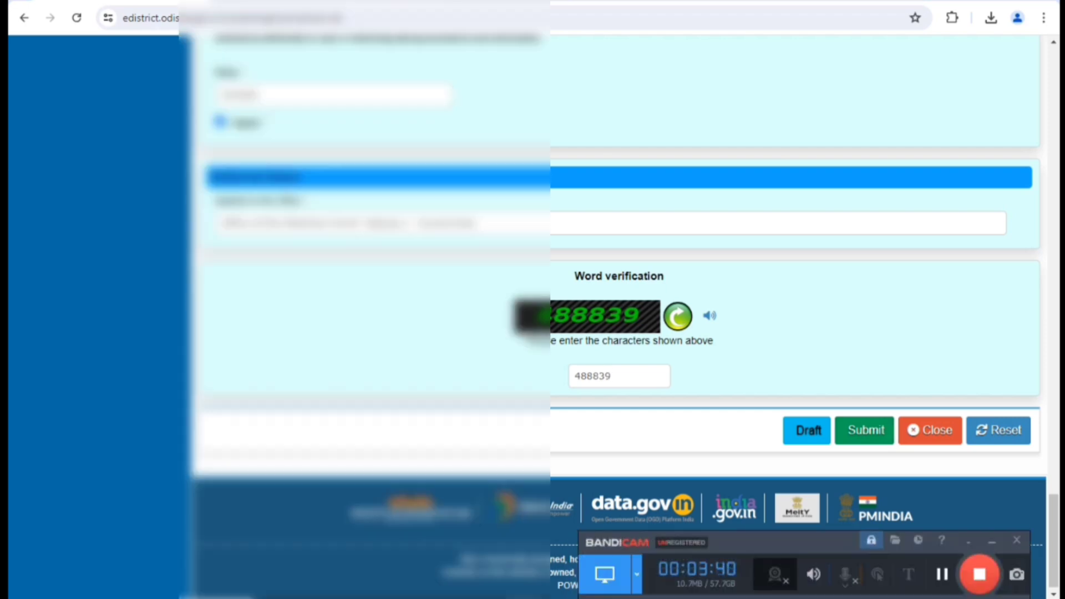
key("Return")
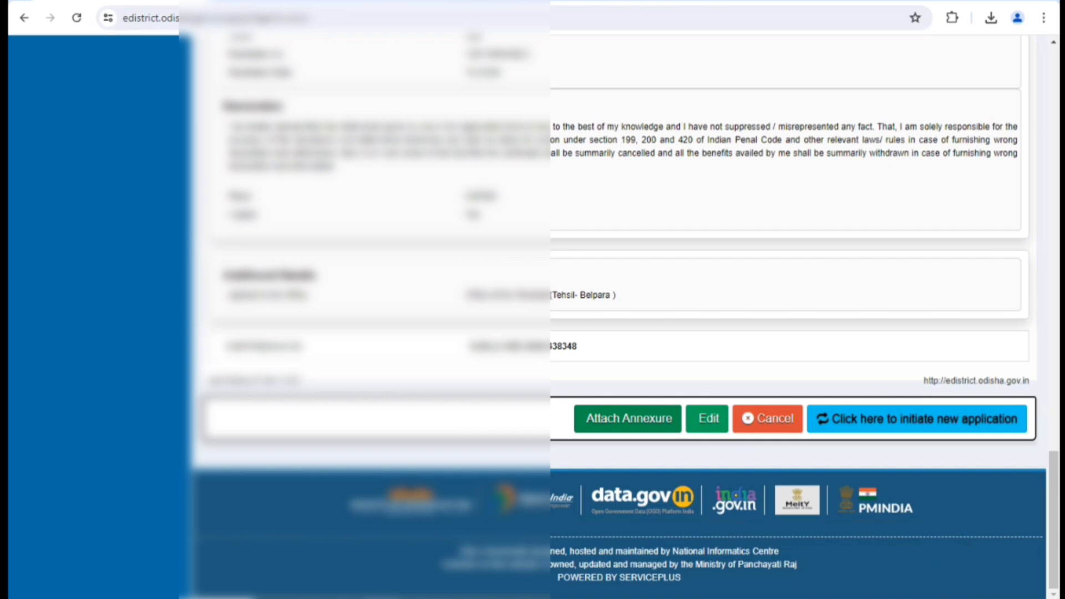
scroll(610, 333, "up", 10)
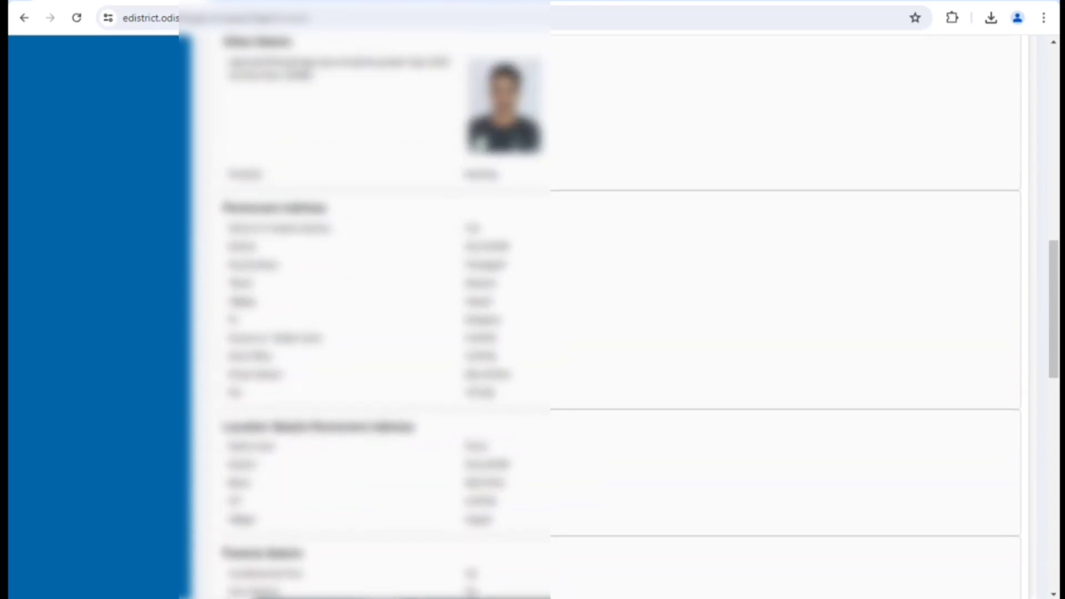
scroll(610, 333, "down", 10)
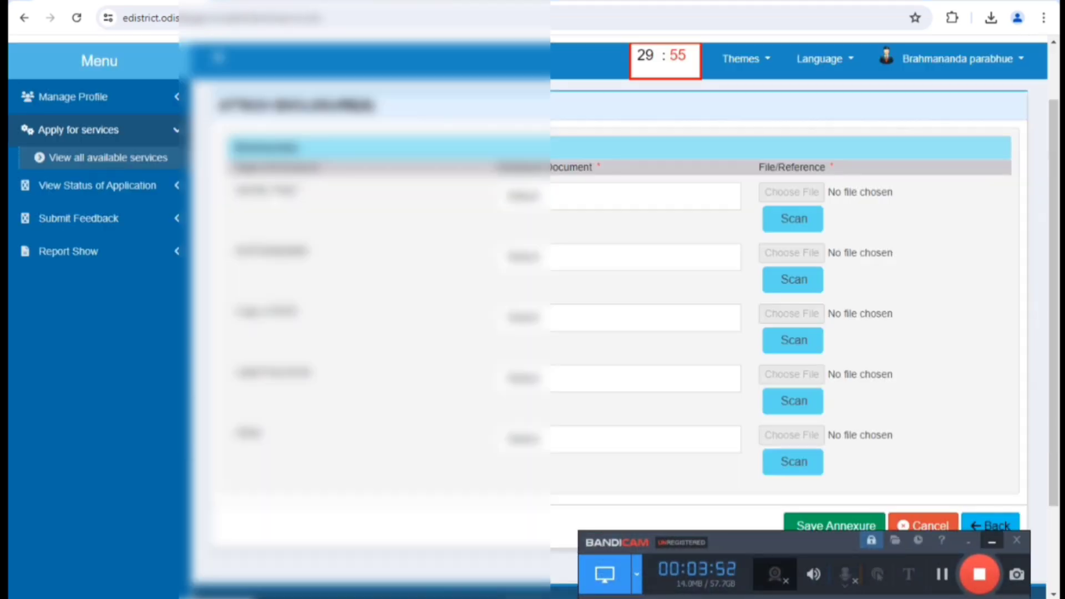
Set the Identity Proof enclosure document to Identity Proof and attach the PDF DocScanner Jul 4, 2024 6-32 PM (1)_11zon_11zon.
left_click(992, 540)
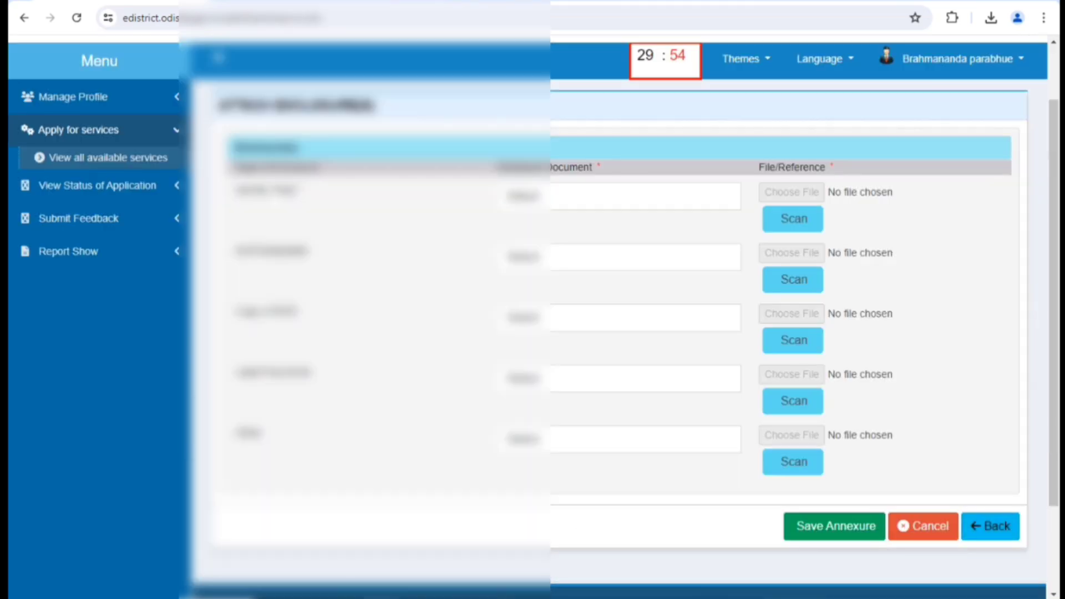
left_click(619, 197)
key("Down")
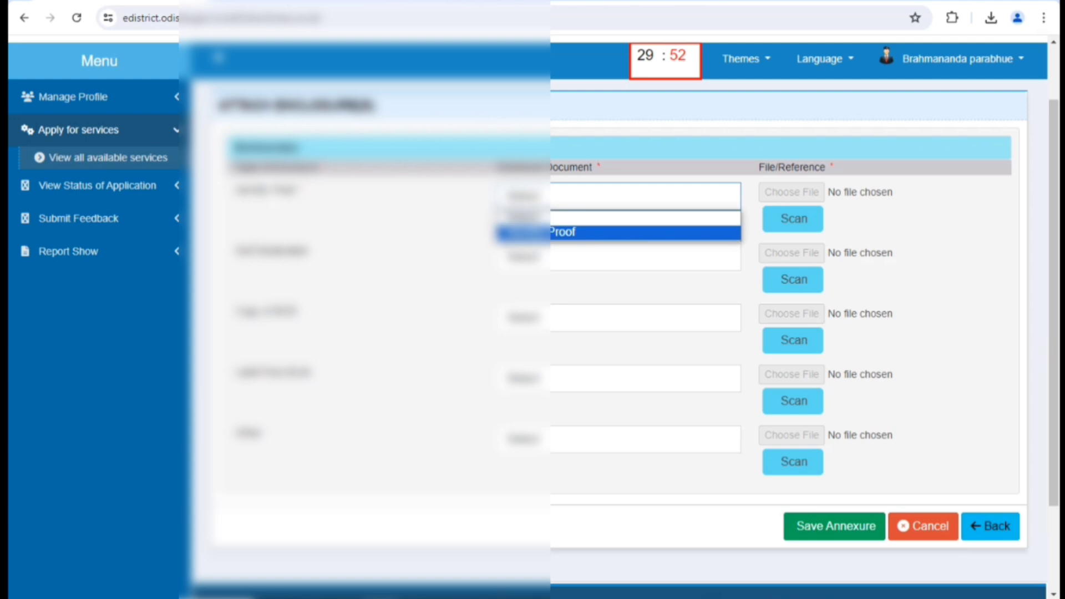
key("Return")
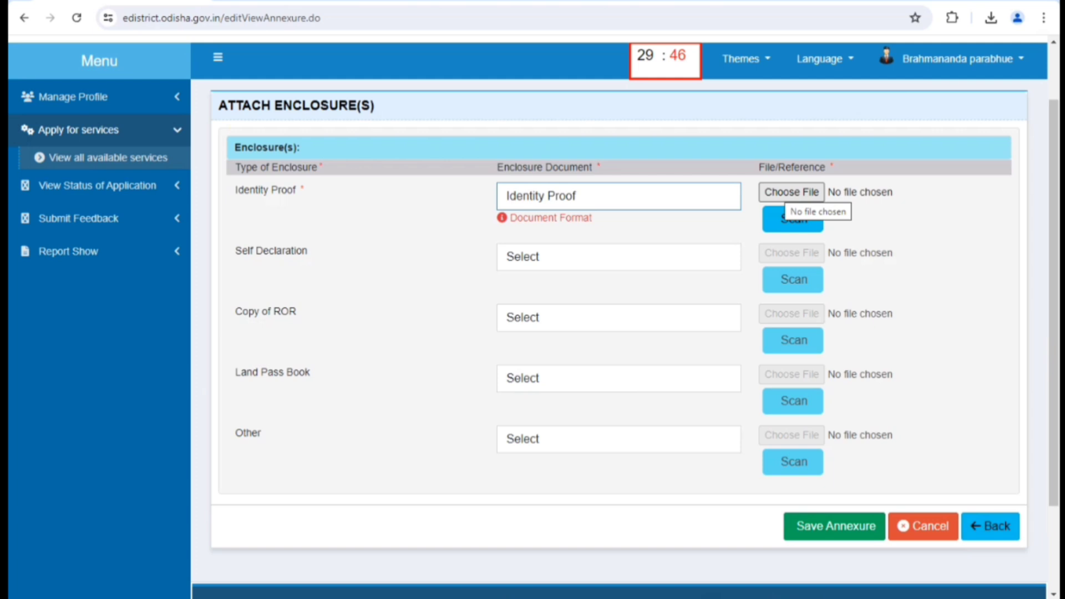
left_click(785, 192)
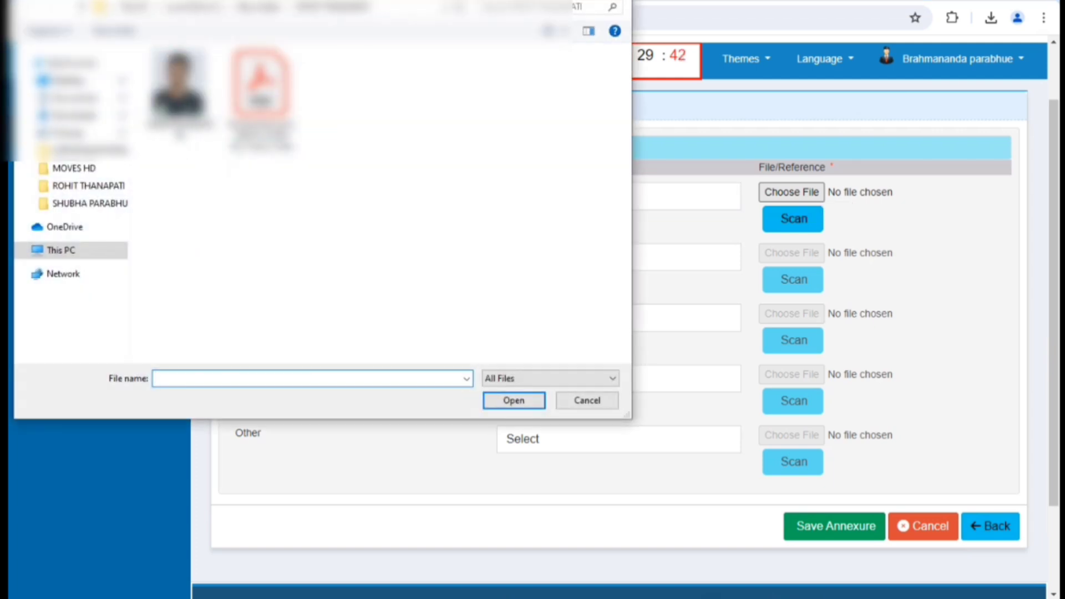
left_click(261, 97)
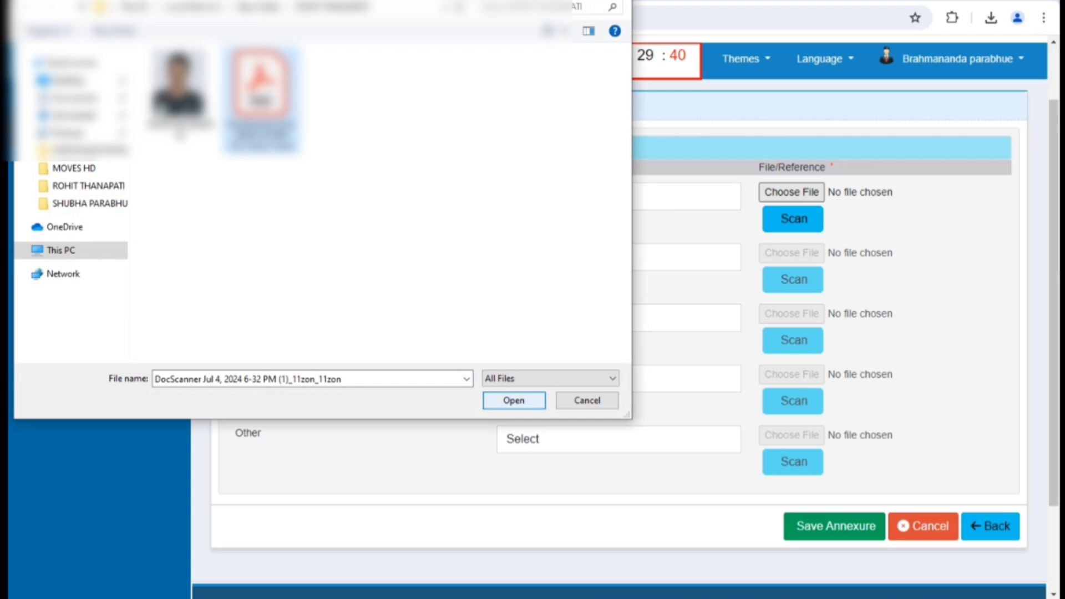
key("Return")
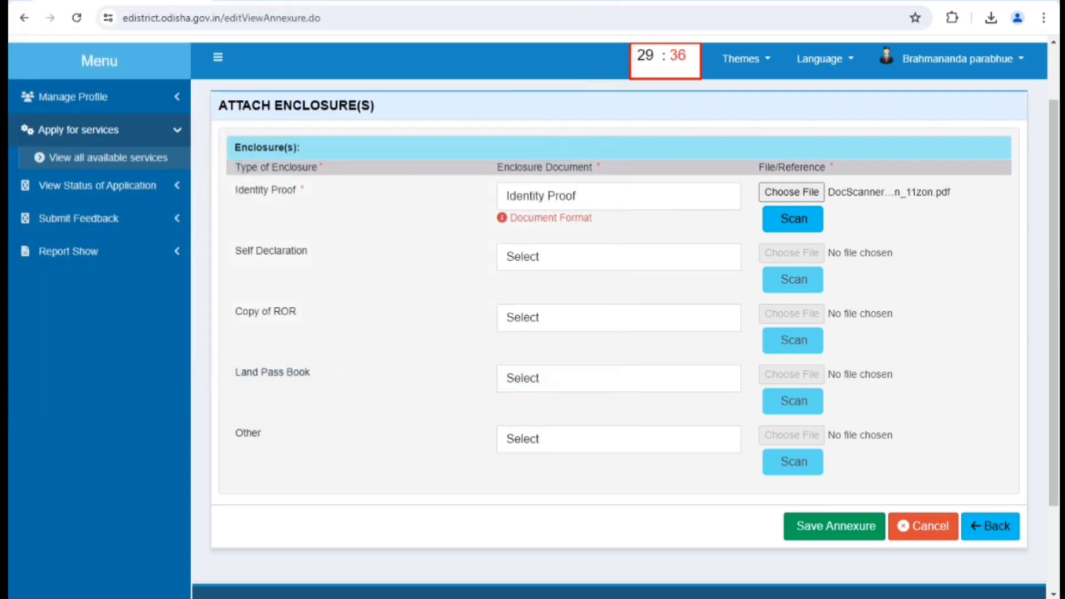
Examine the Land Pass Book and Self Declaration enclosure rows and their document options without choosing any.
left_click_drag(311, 372, 252, 372)
left_click(251, 372)
left_click(588, 379)
left_click(588, 379)
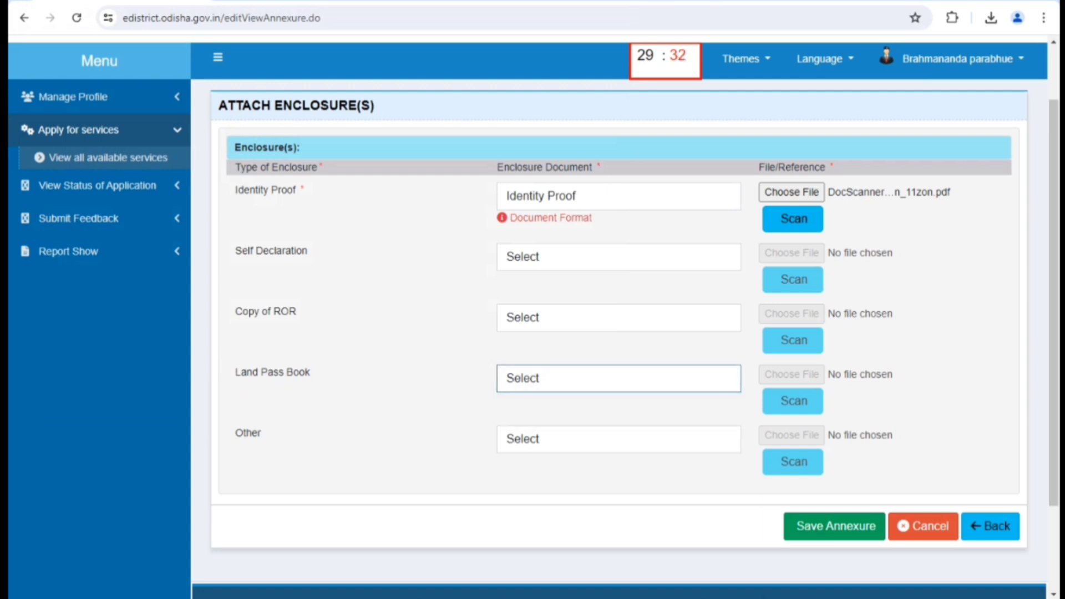
left_click_drag(308, 251, 242, 251)
left_click(242, 251)
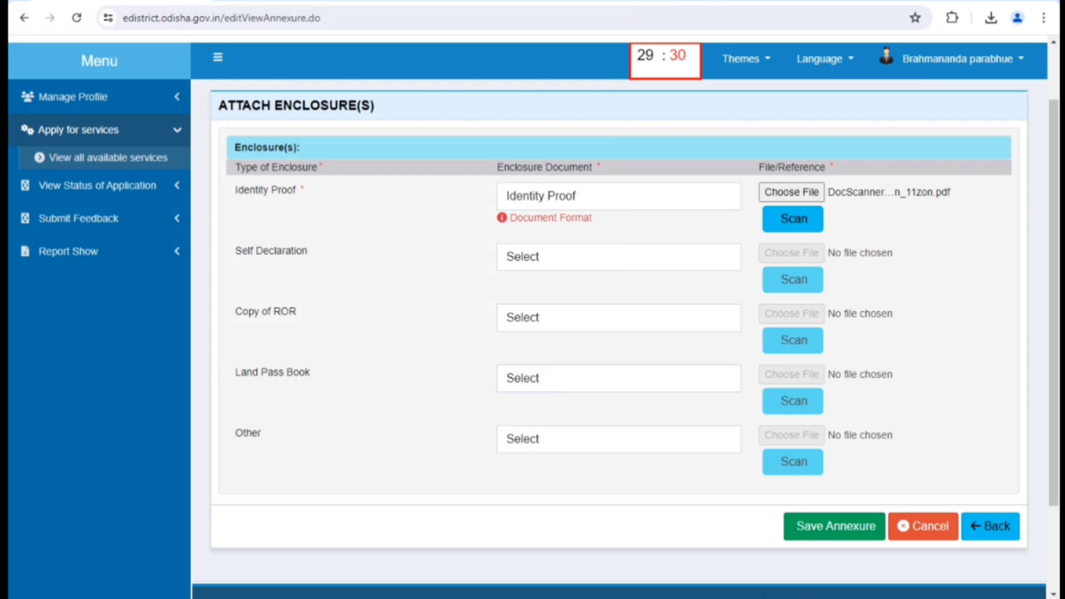
left_click(588, 257)
left_click(588, 257)
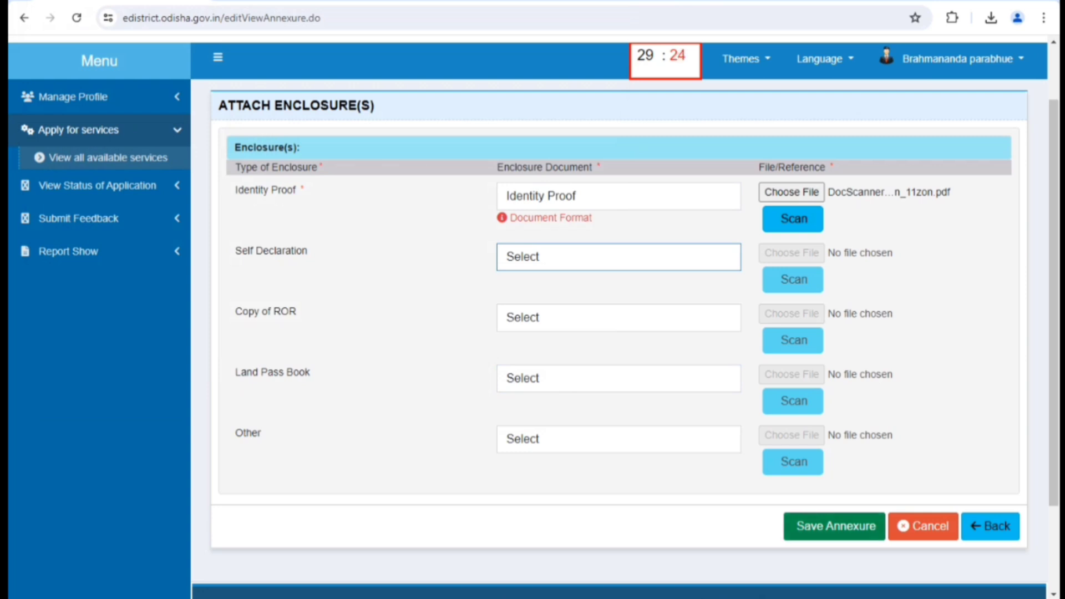
Save the Identity Proof and Other (COPY OF ROR/ AADHAR CARD) annexures and submit the application to get its acknowledgement.
key("alt+Tab")
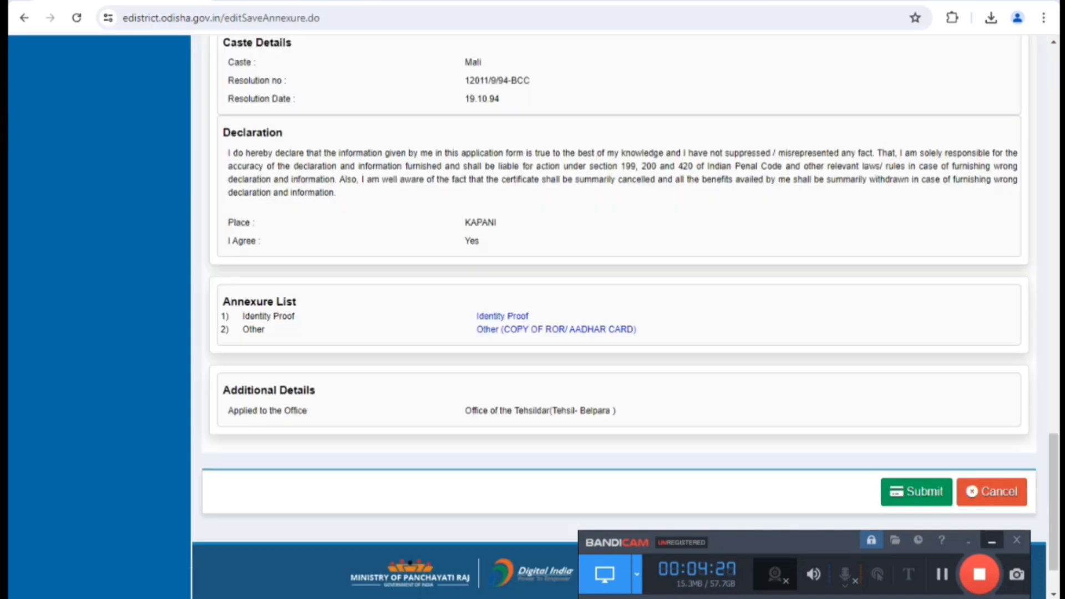
left_click(992, 541)
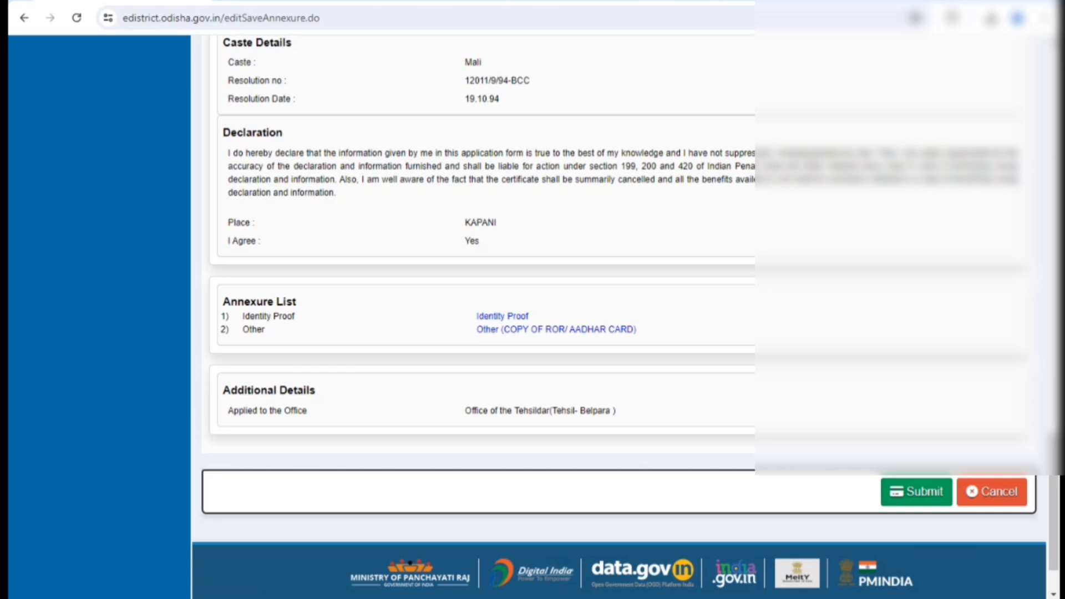
key("alt+Tab")
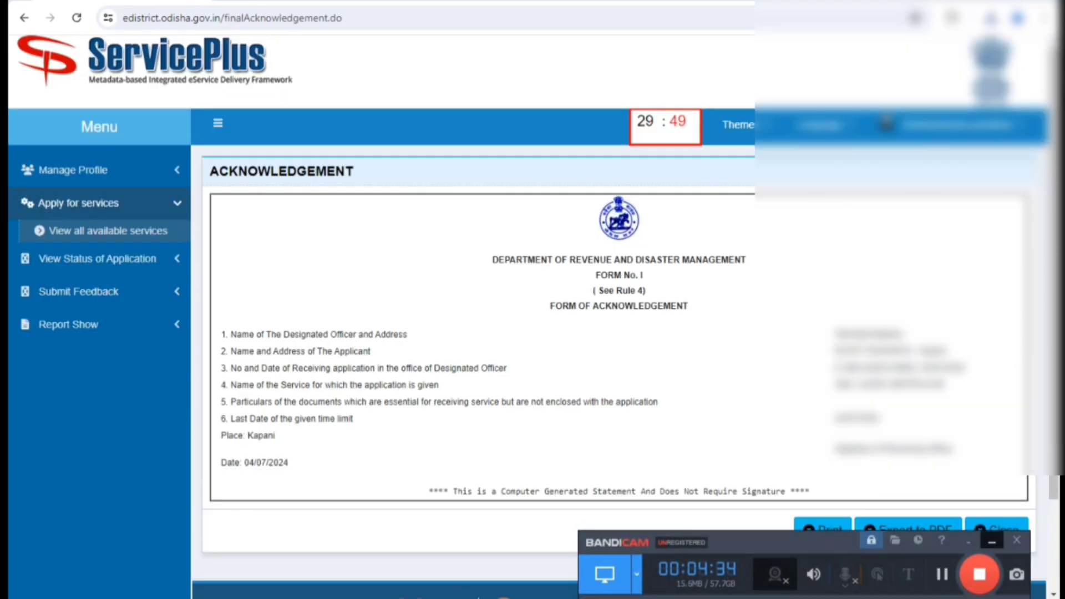
key("alt+Tab")
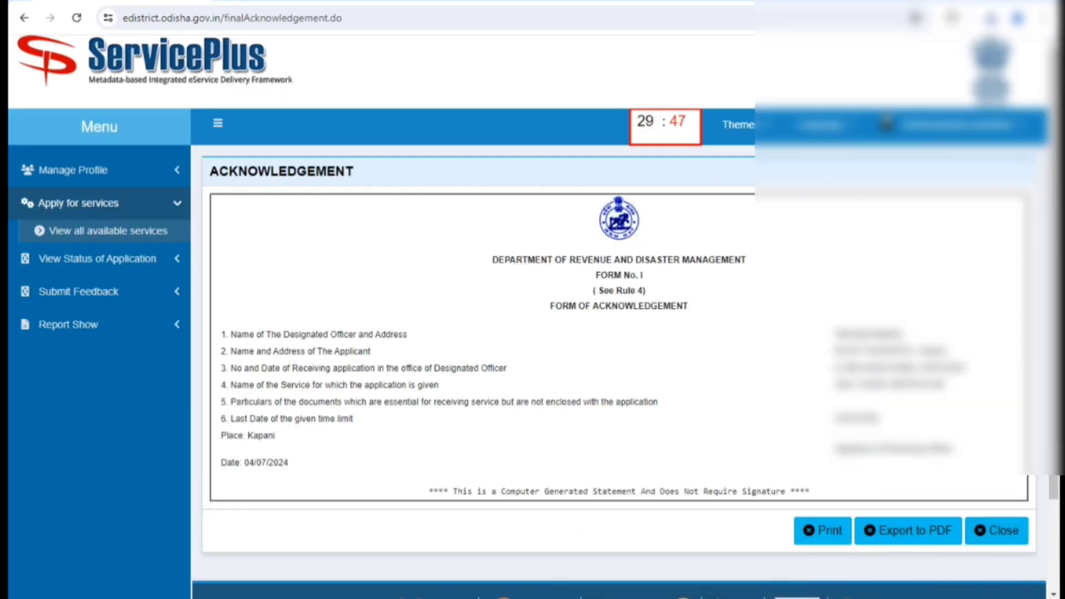